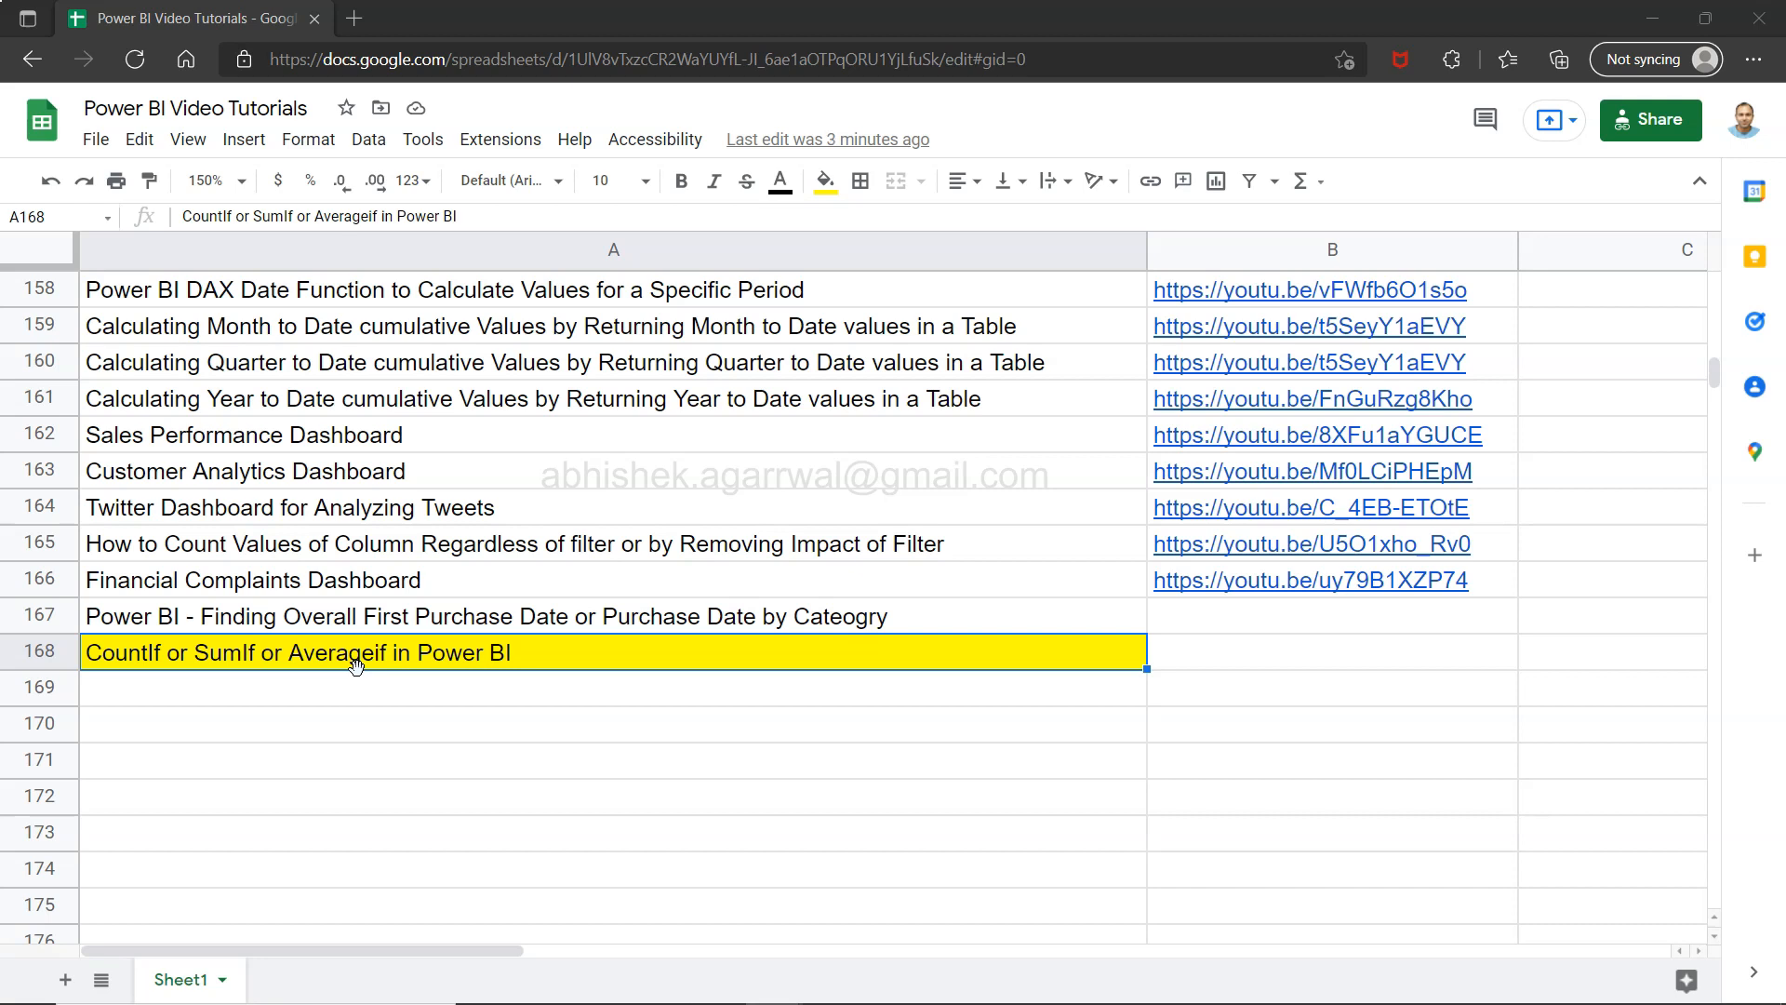
Switch to the Sales Dashboard (1) report in Power BI Desktop.
left_click(435, 666)
left_click(744, 56)
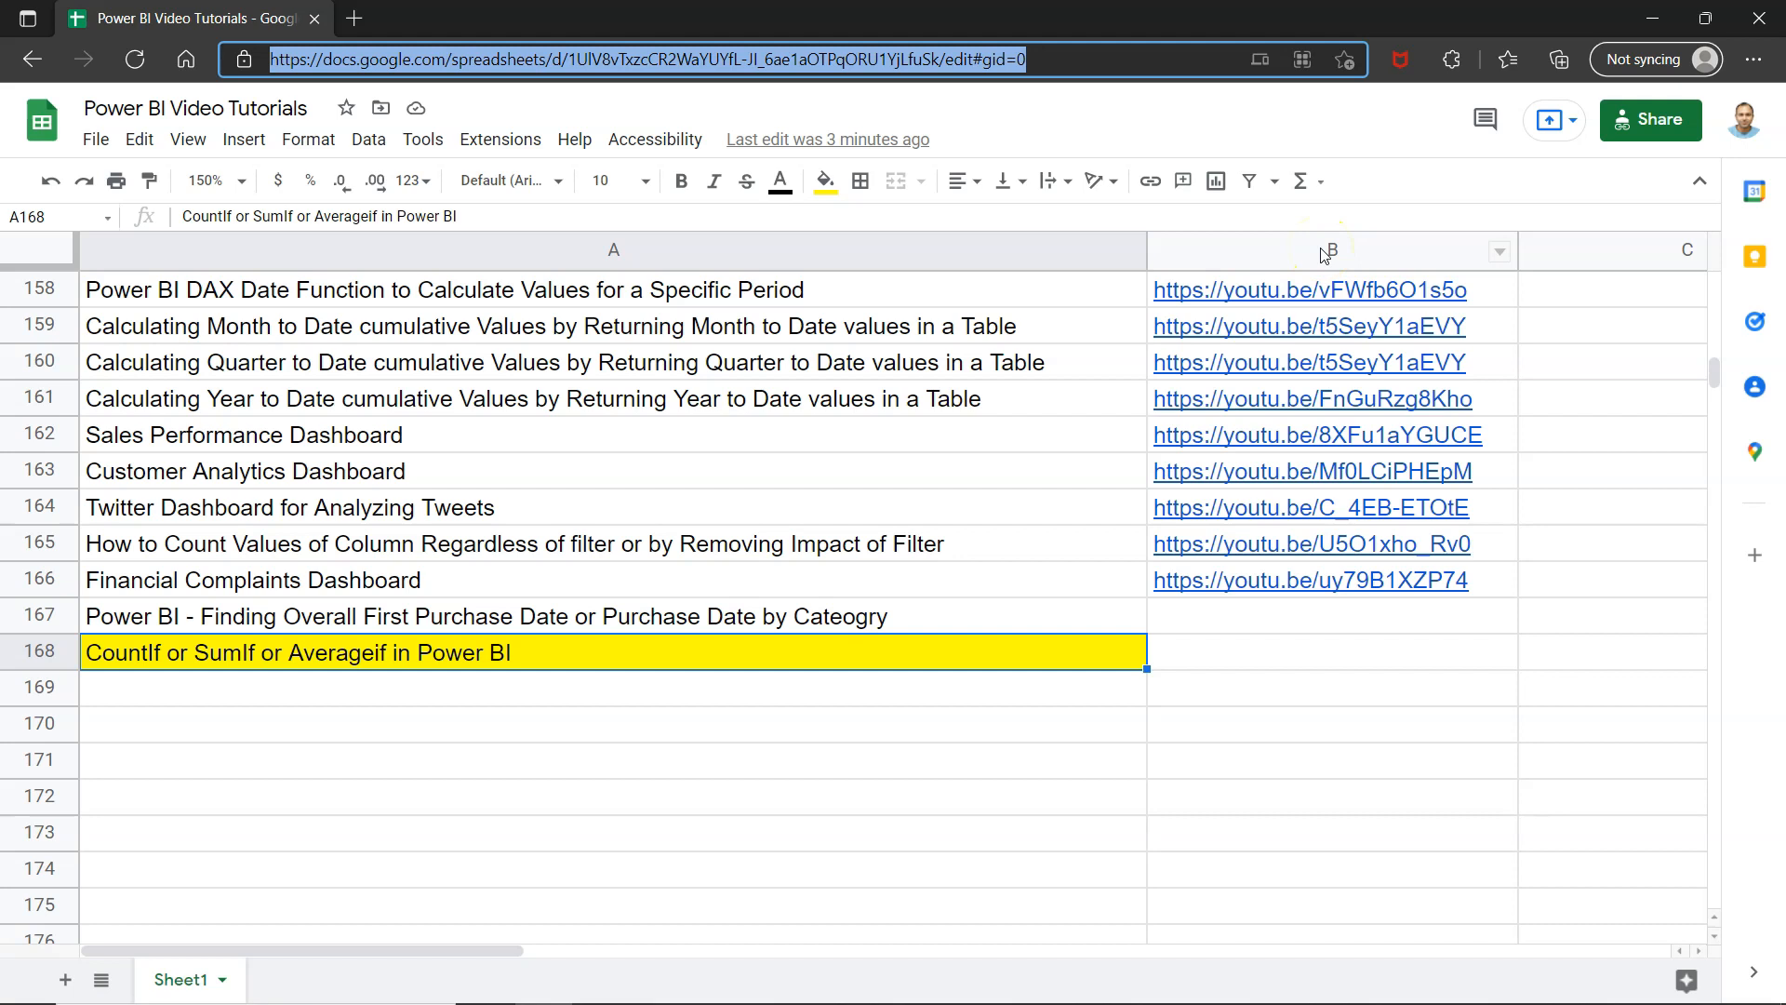
key("alt+Tab")
key("alt+Tab")
key("alt+Tab")
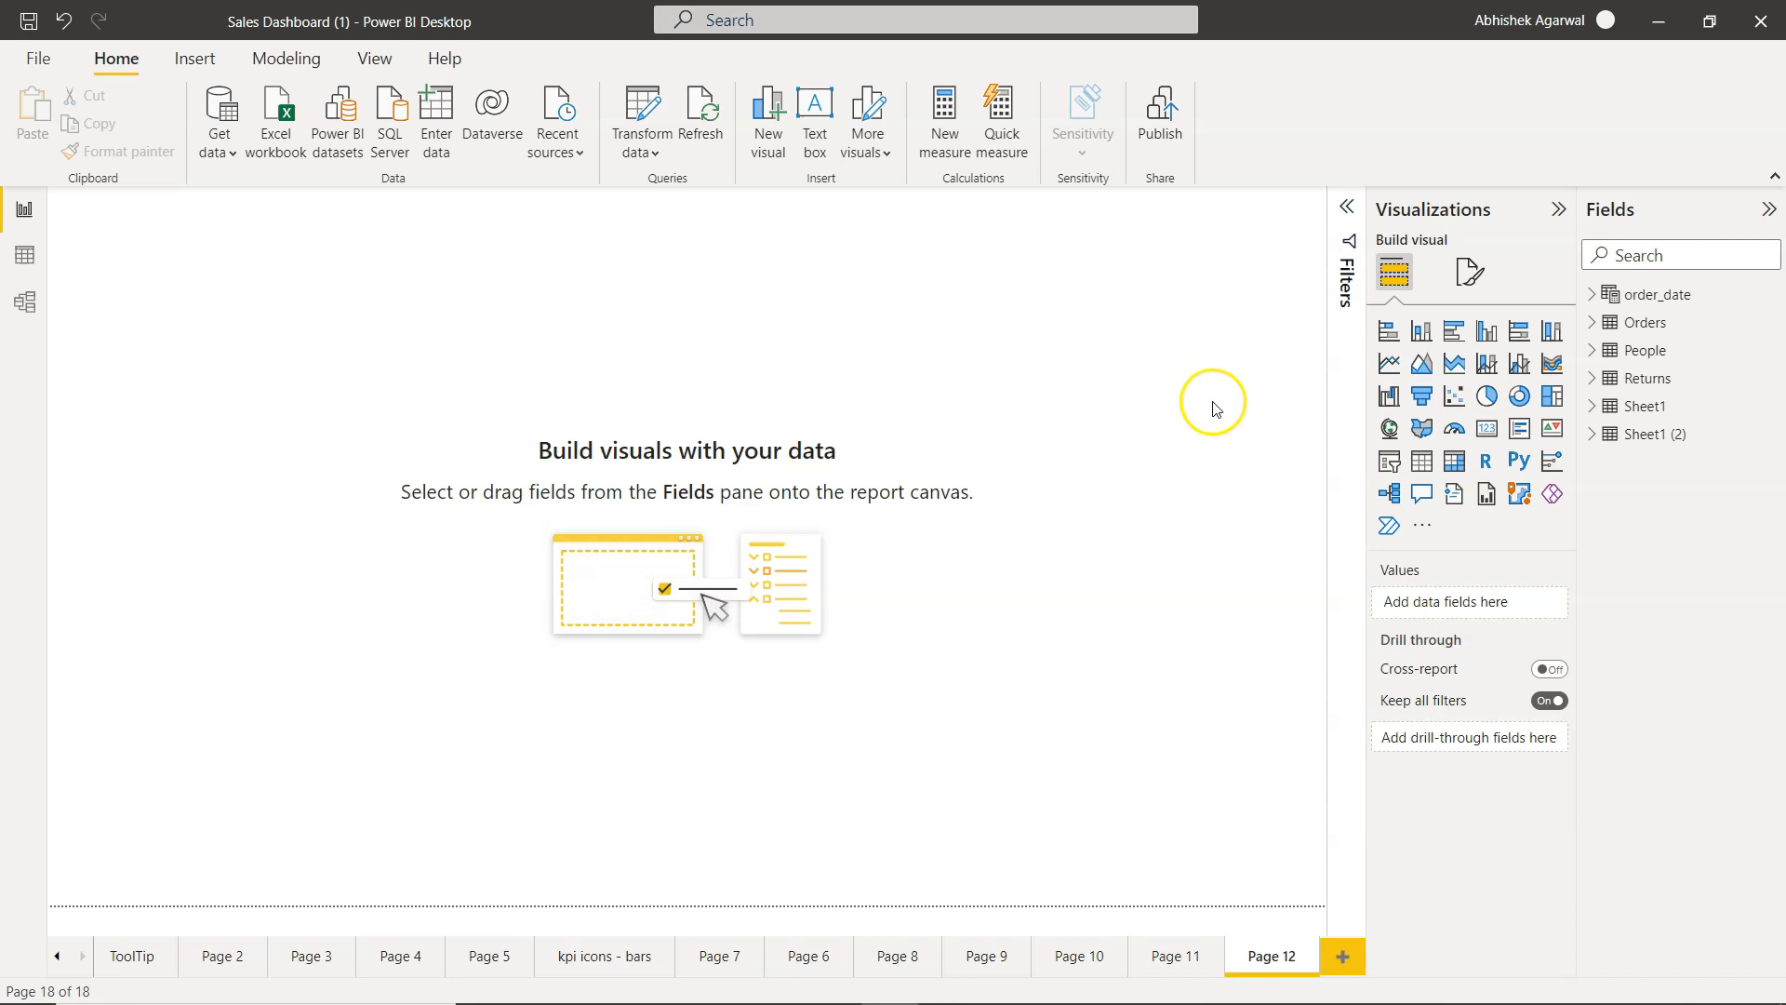
Insert a table visual on Page 12 and add the Sub-Category field from Orders to it.
left_click(1423, 465)
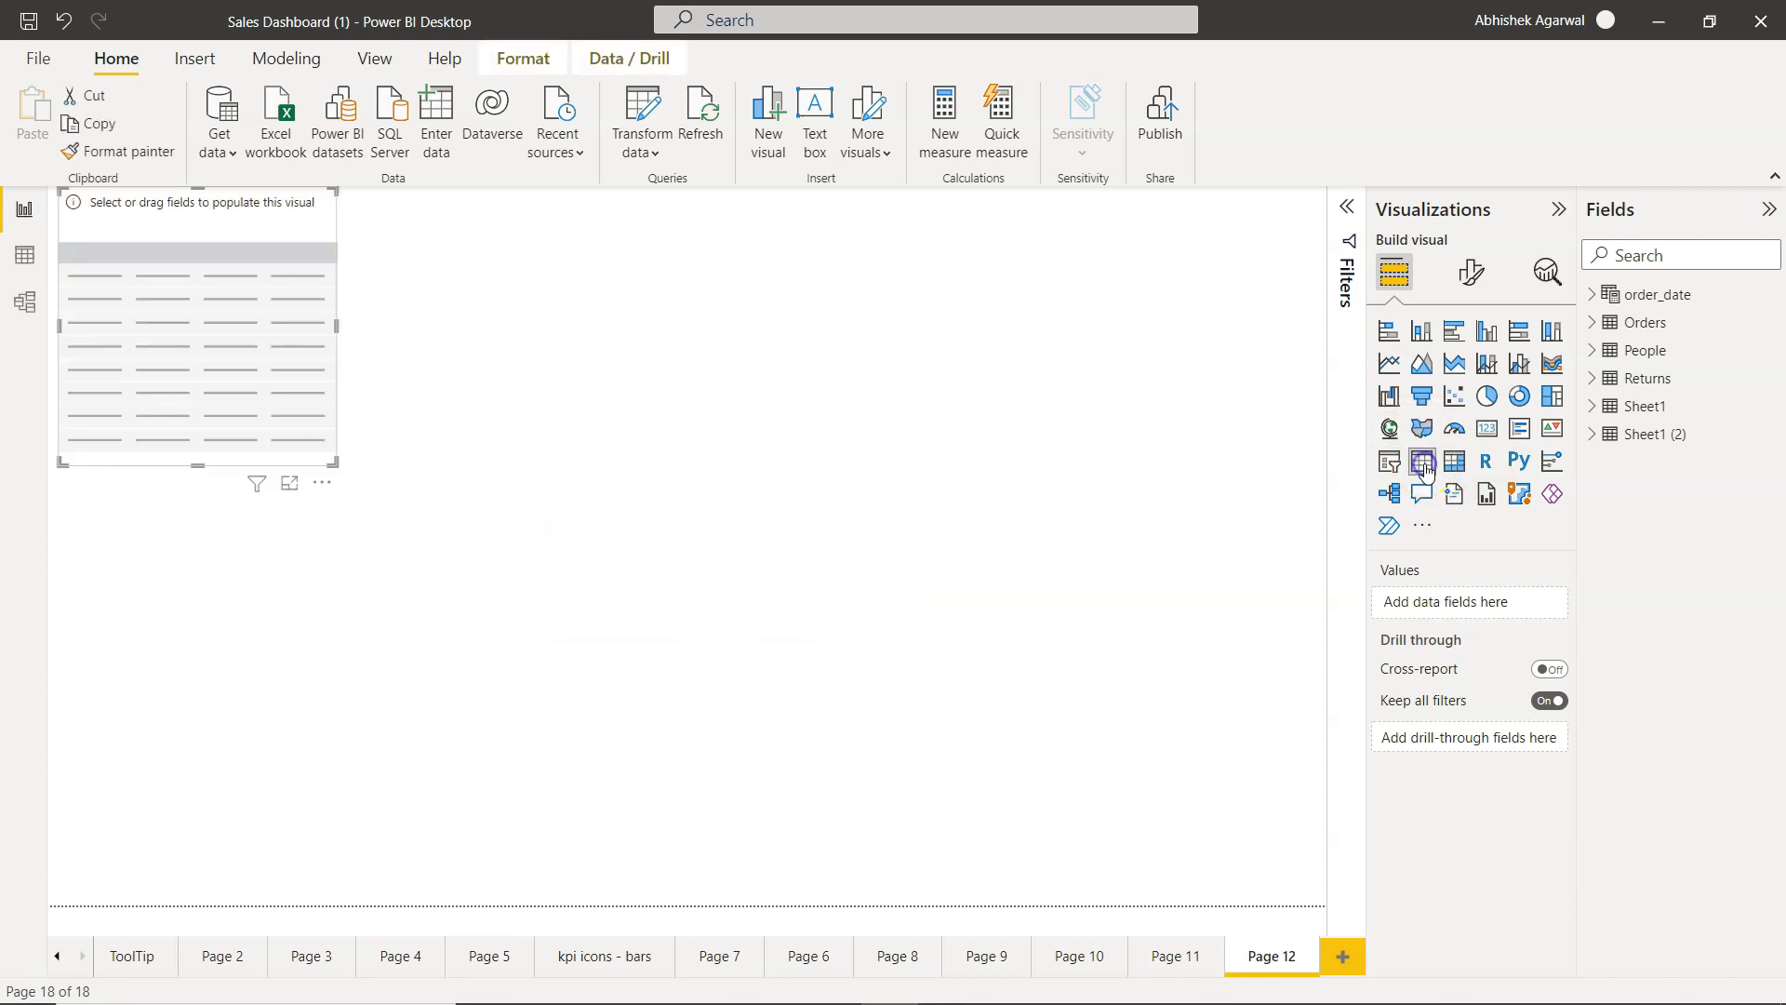
left_click(1592, 323)
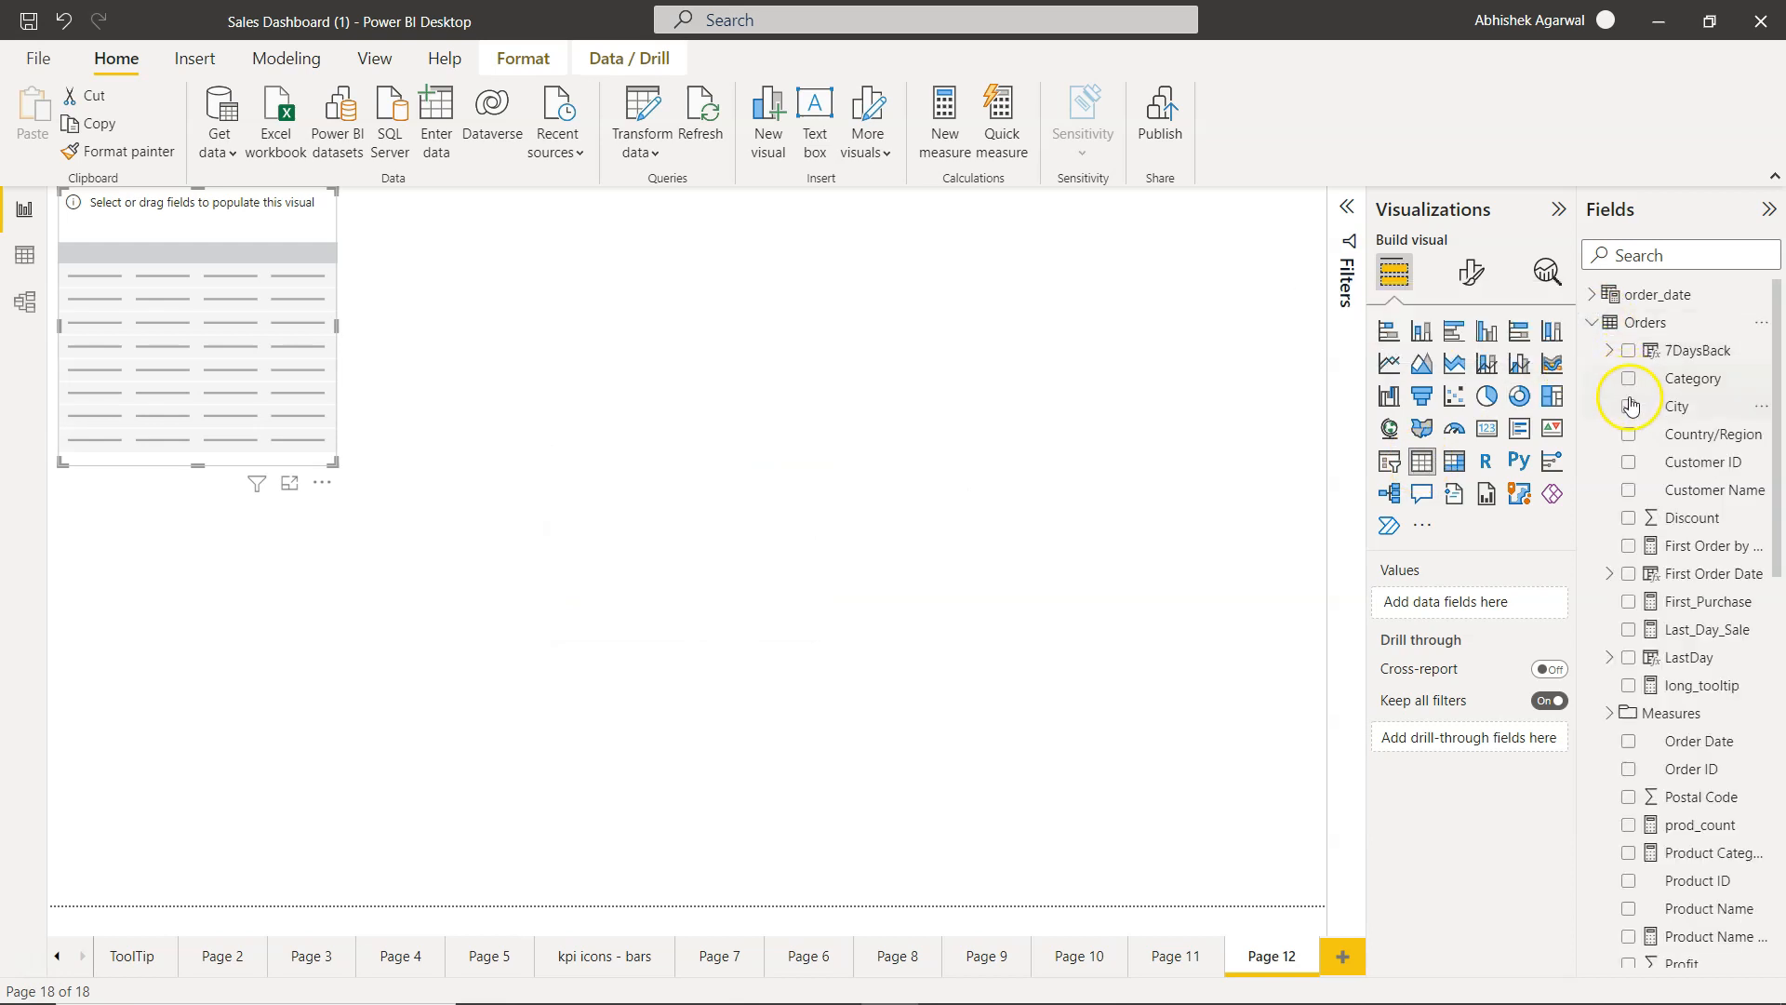
scroll(1646, 544, "down", 10)
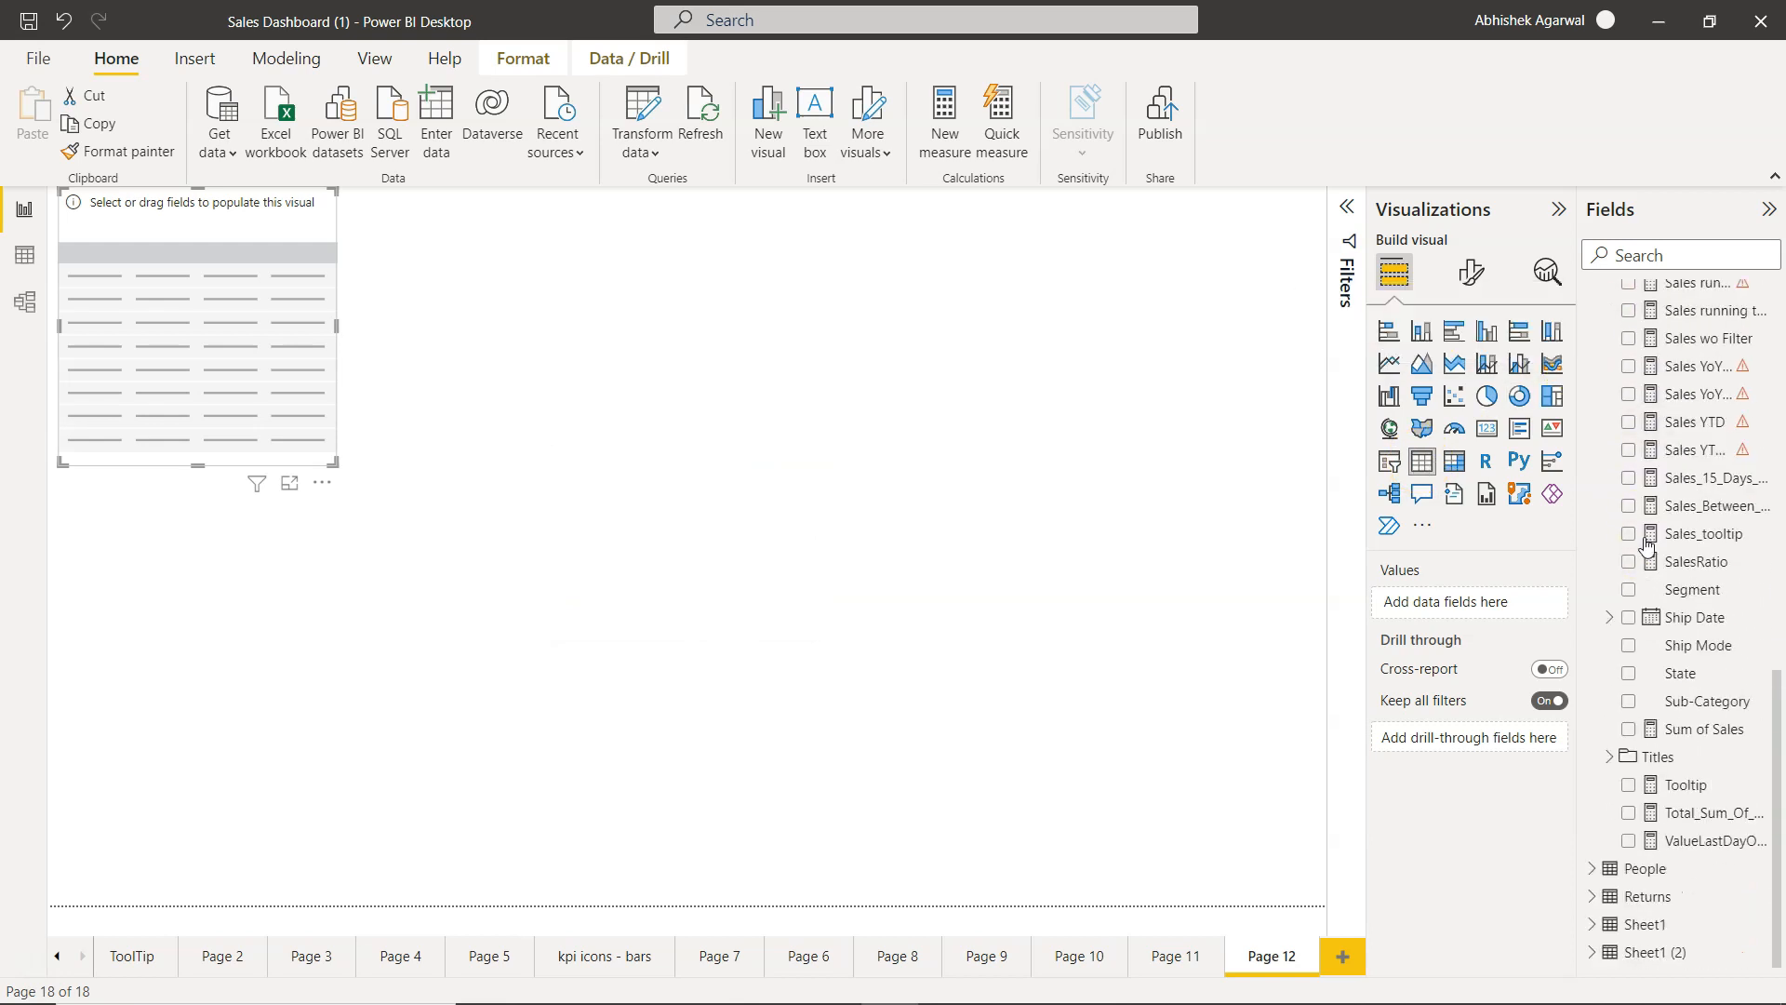
left_click(1628, 702)
Add Order ID to the table summarized as Count, and enlarge the table in width and height.
scroll(1628, 704, "up", 10)
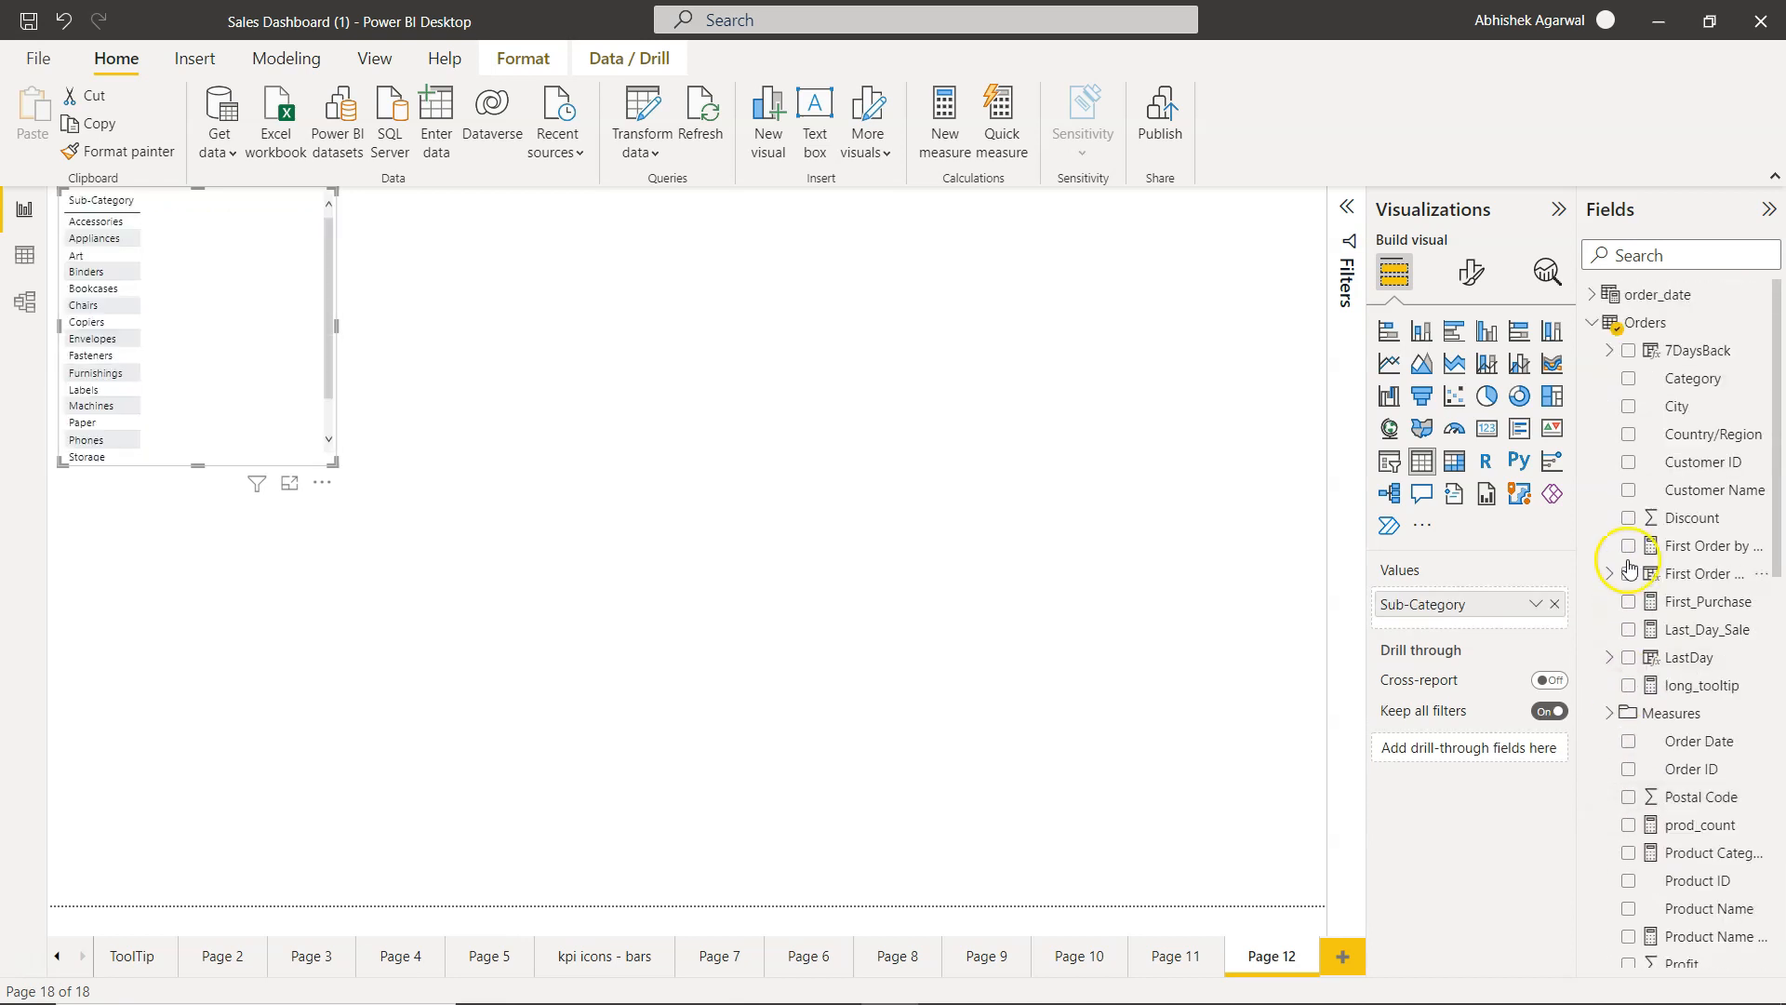
left_click(1628, 685)
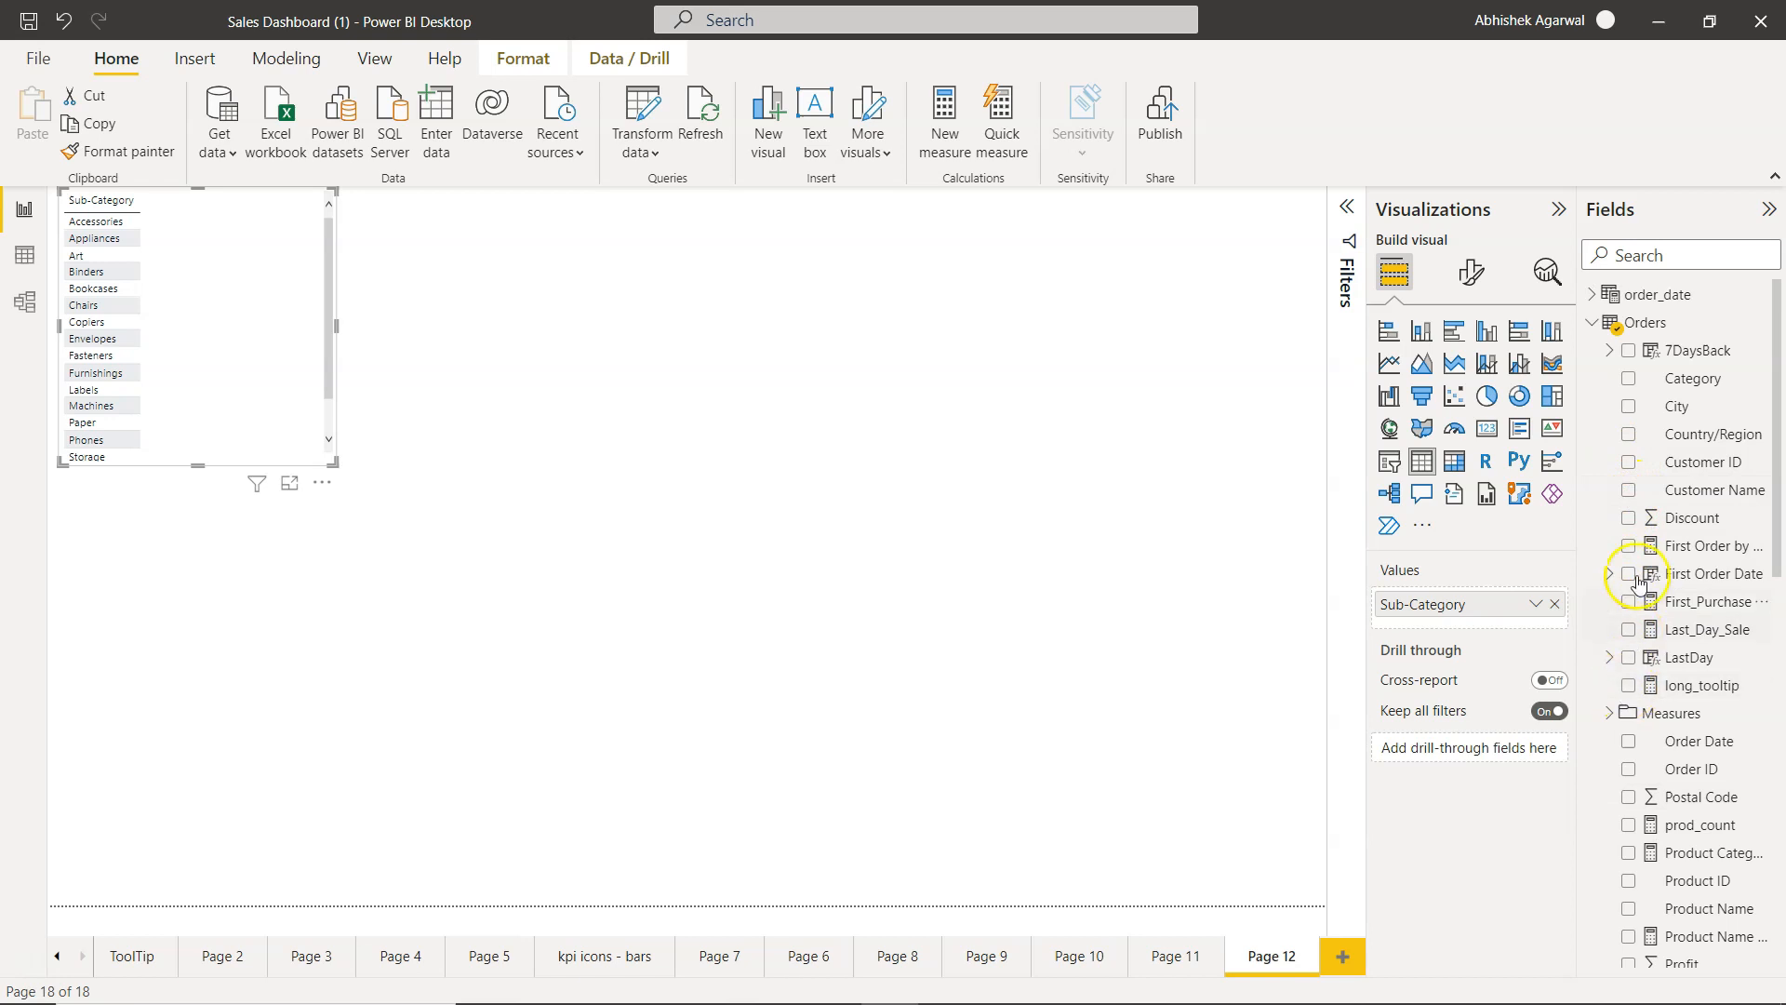
left_click(1627, 766)
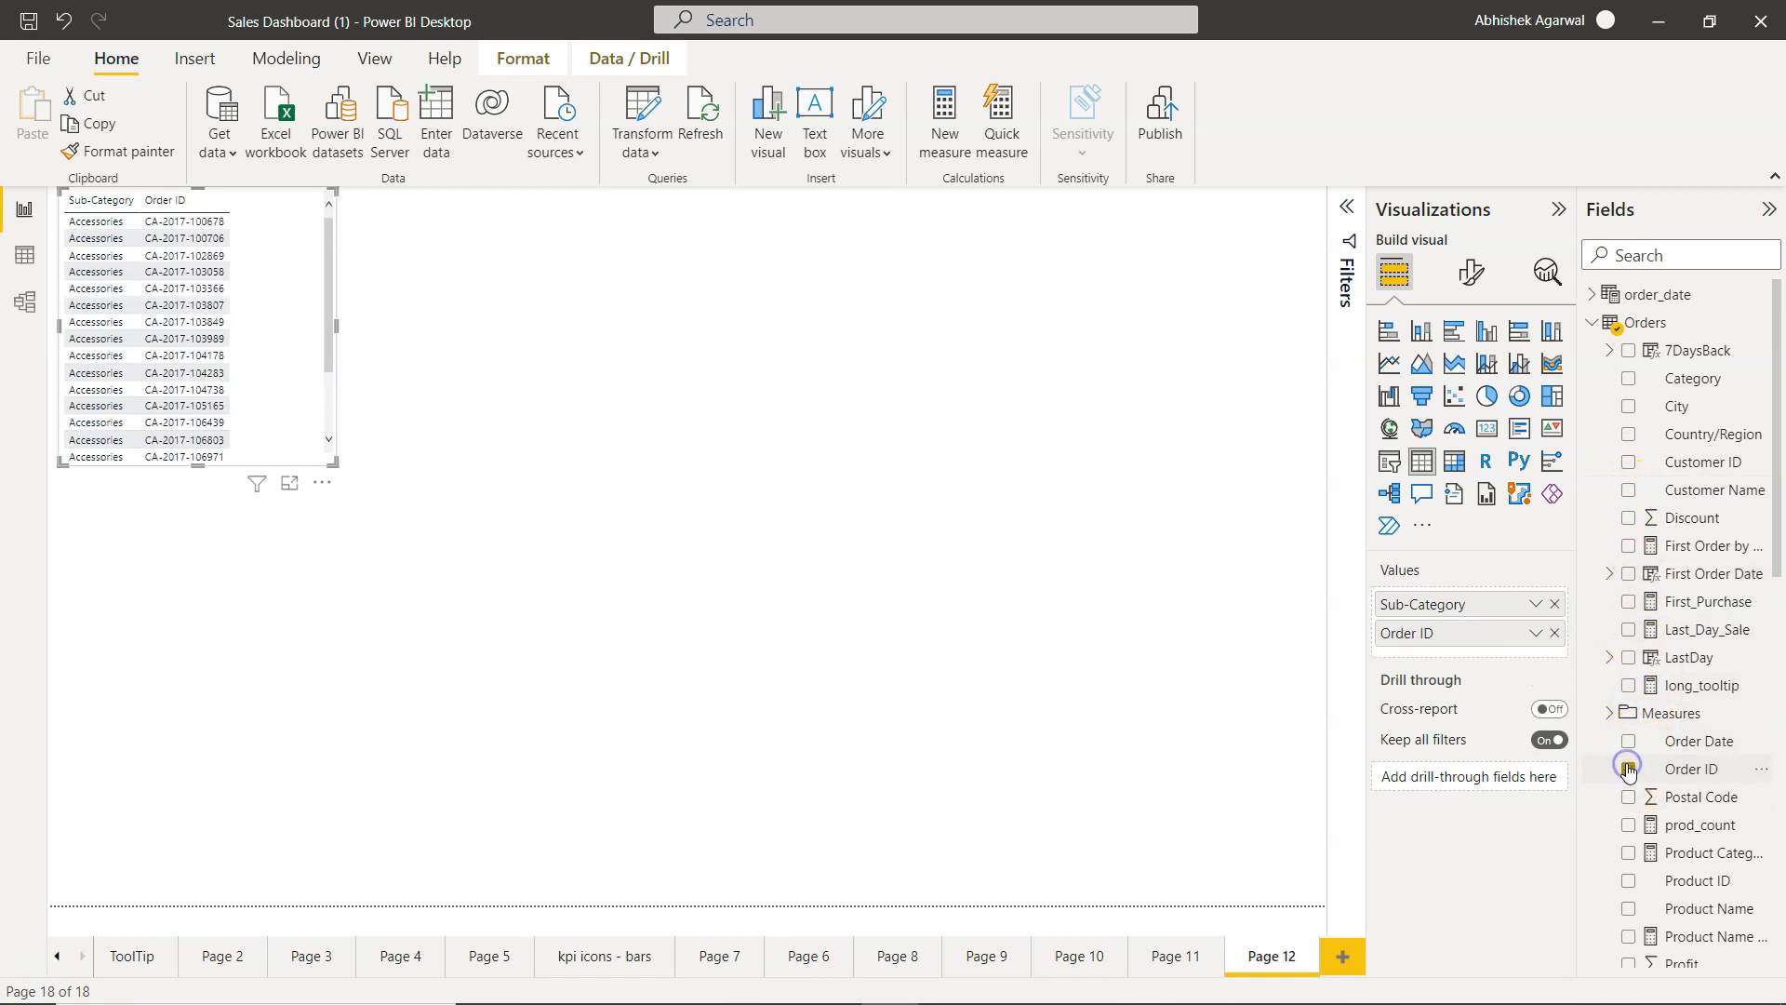
left_click(1536, 636)
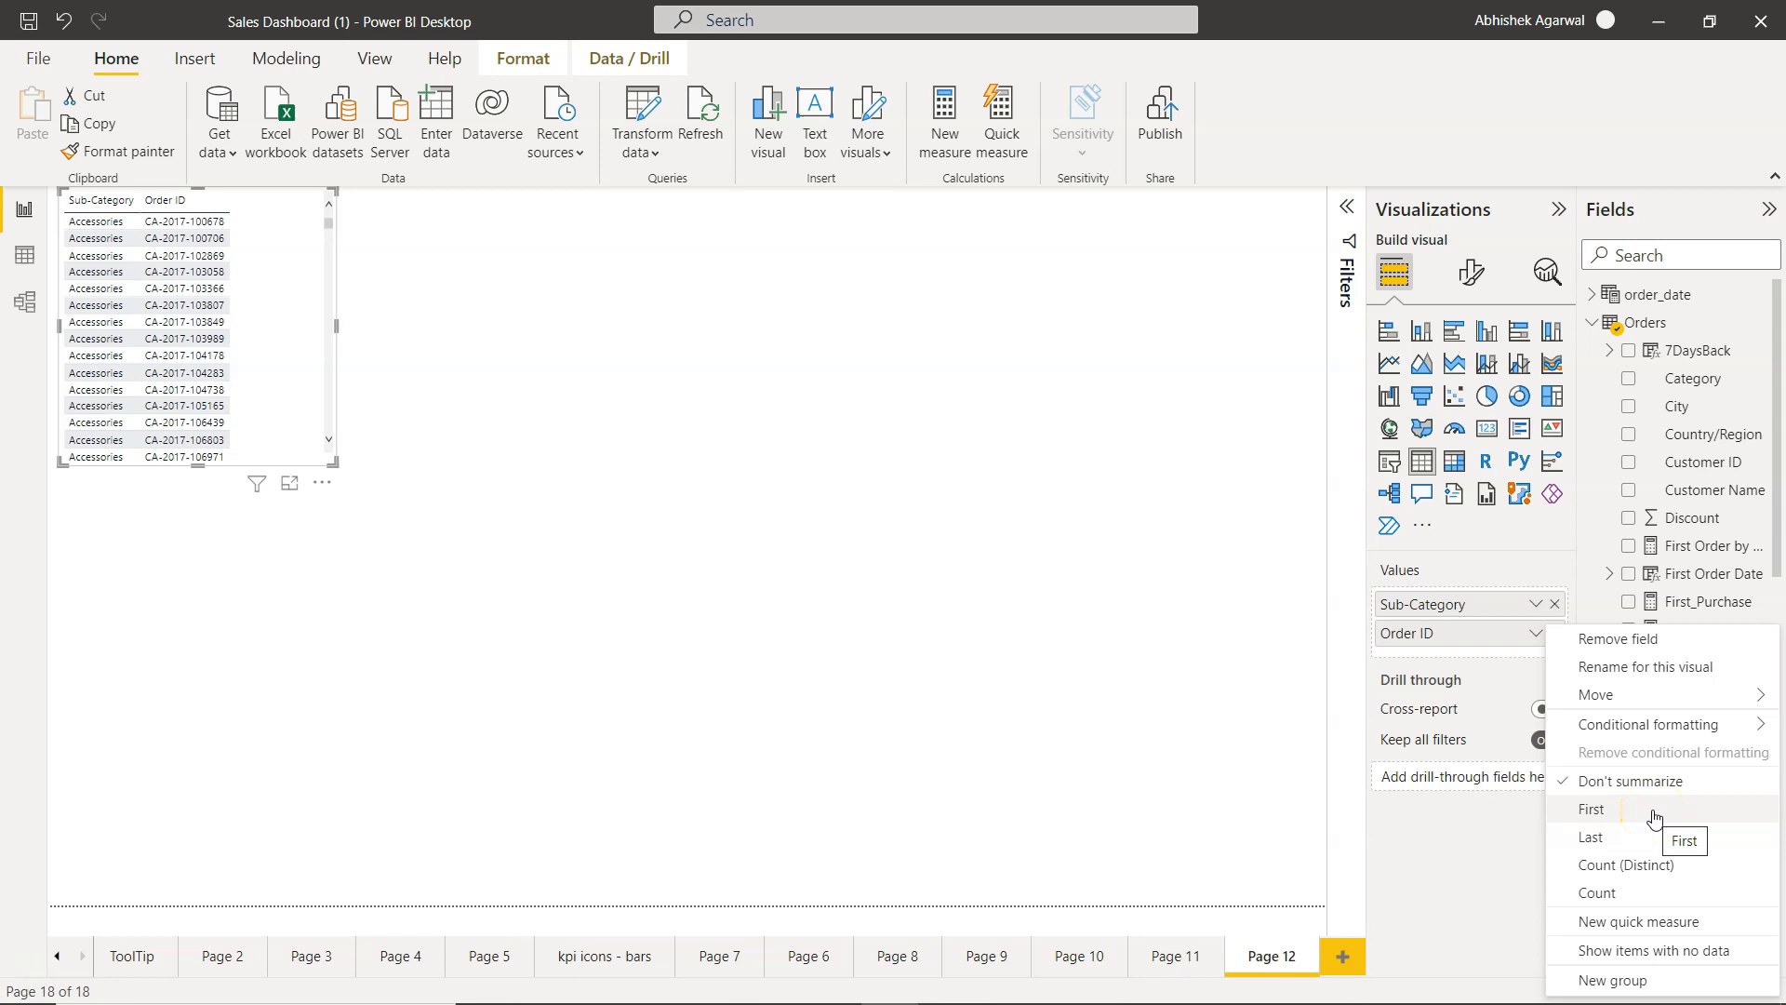
left_click(1672, 893)
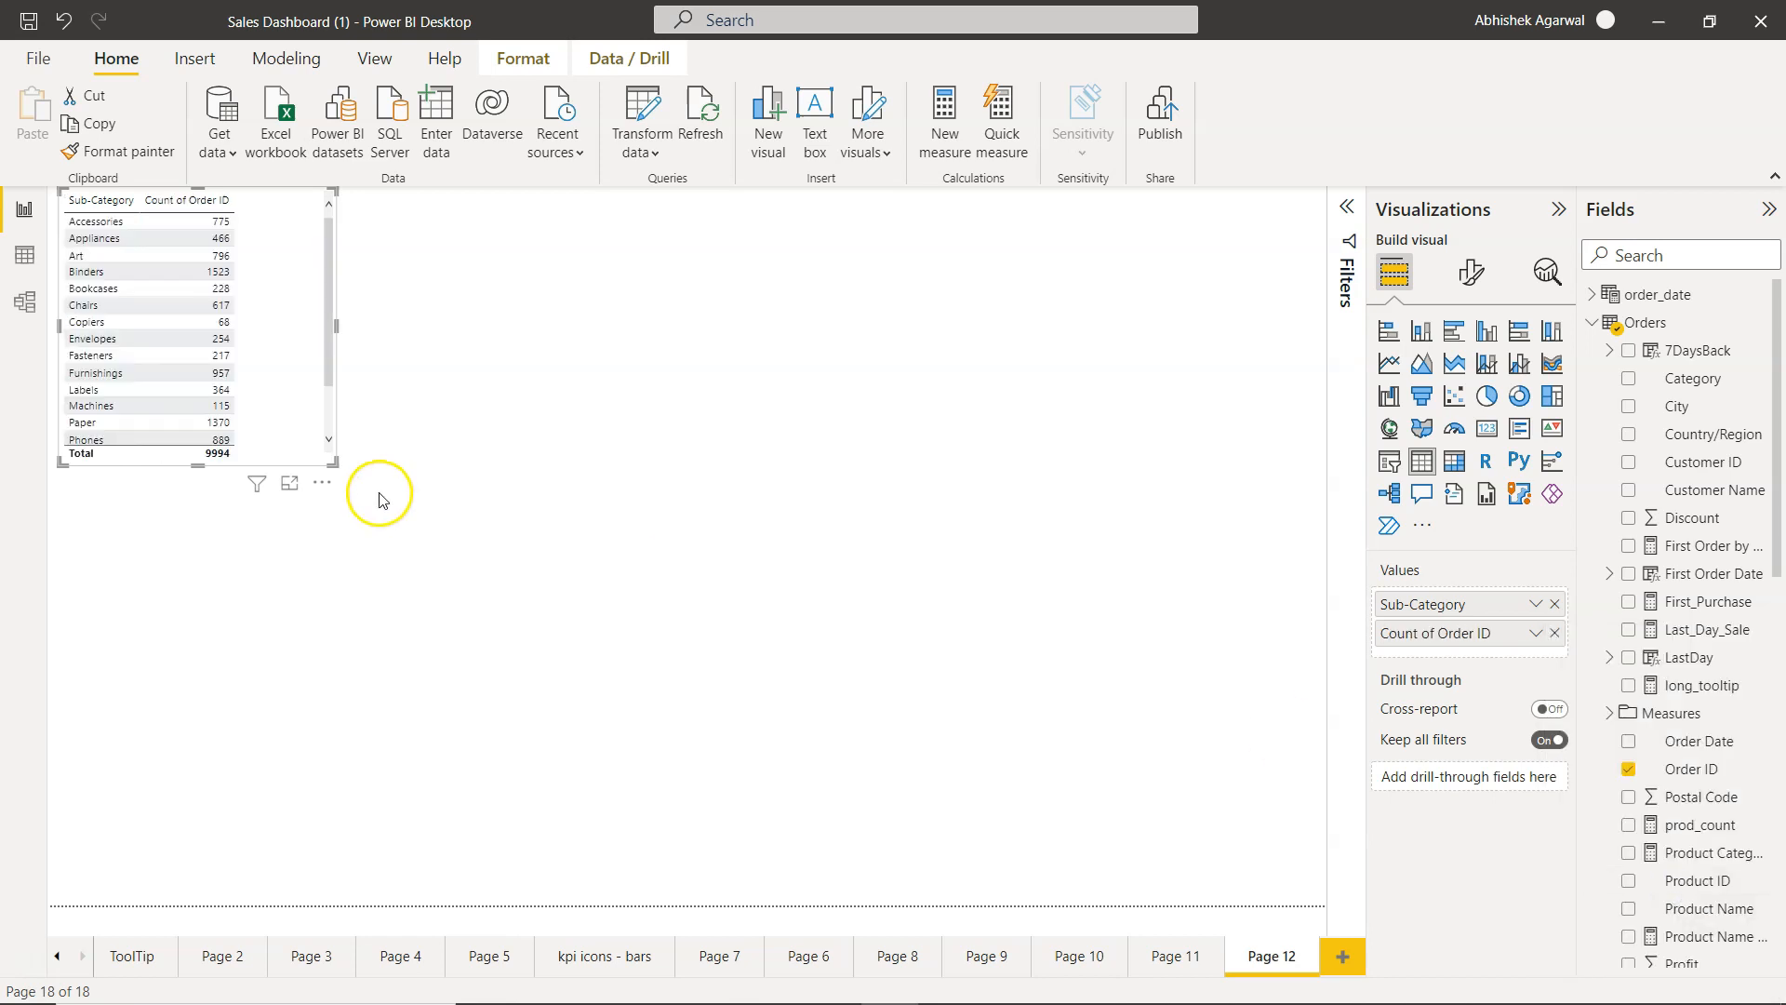
left_click_drag(340, 327, 489, 324)
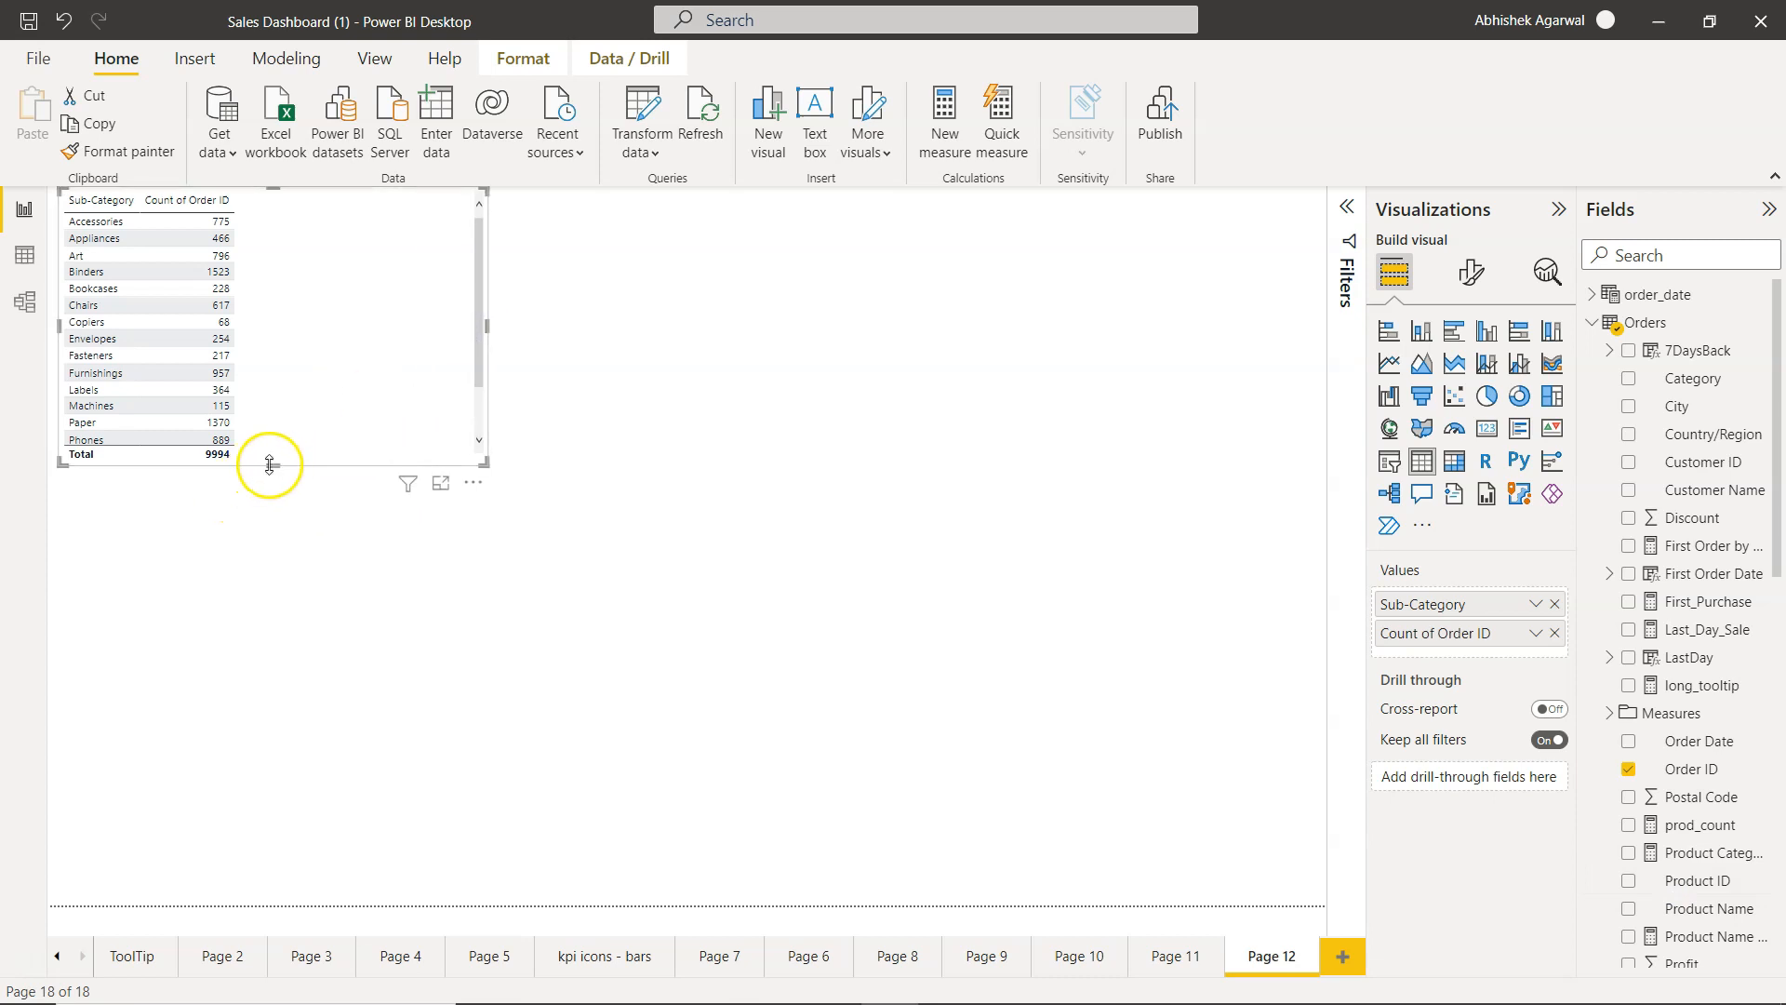
left_click_drag(270, 466, 273, 555)
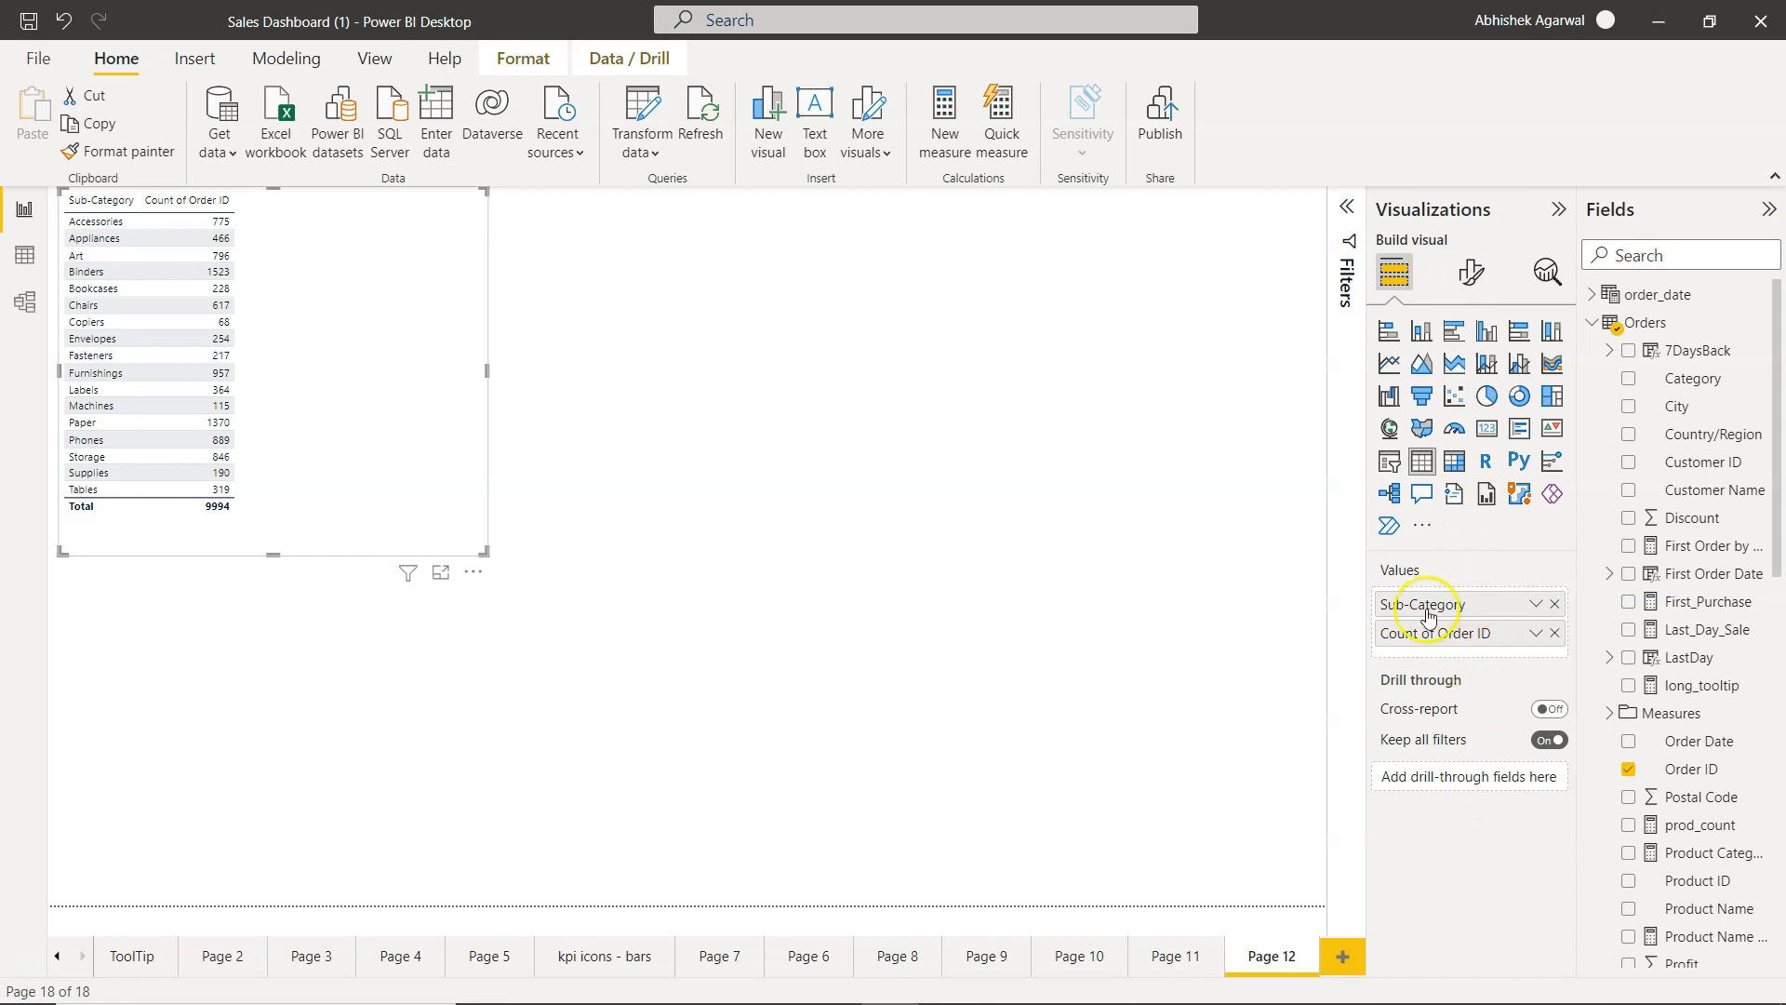
Set the table's column headers to font size 14 and bold.
left_click(1469, 275)
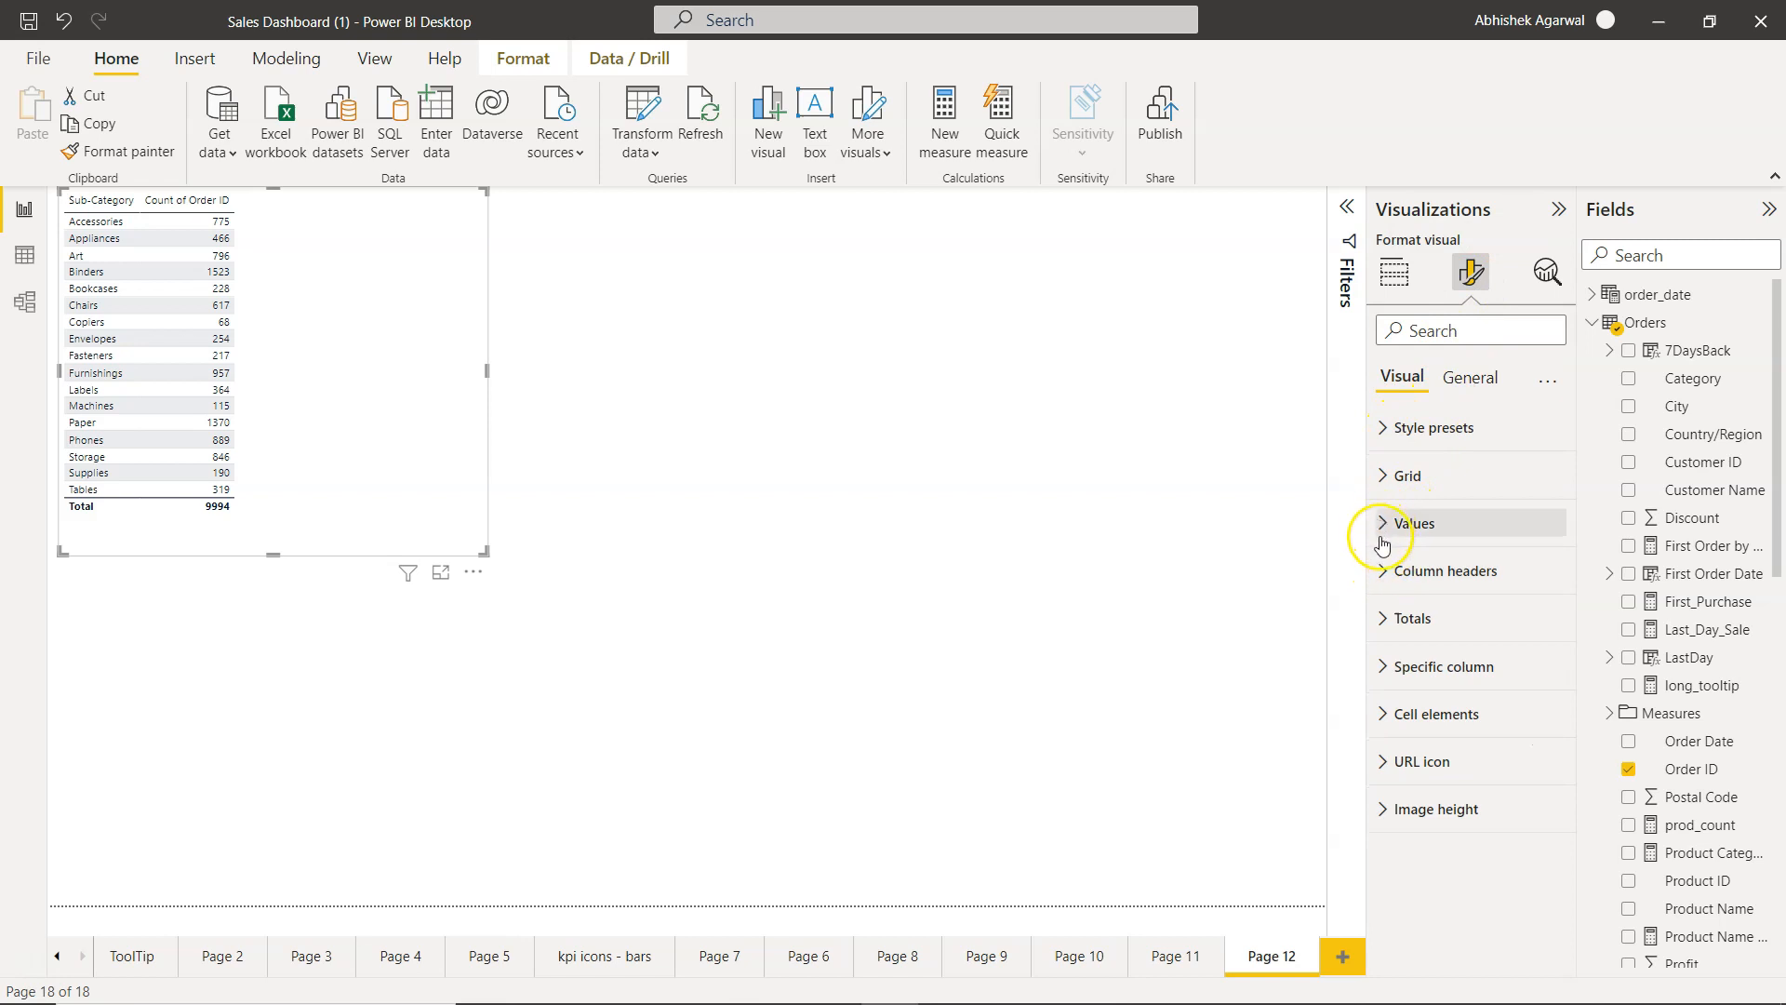
left_click(1382, 570)
double_click(1503, 676)
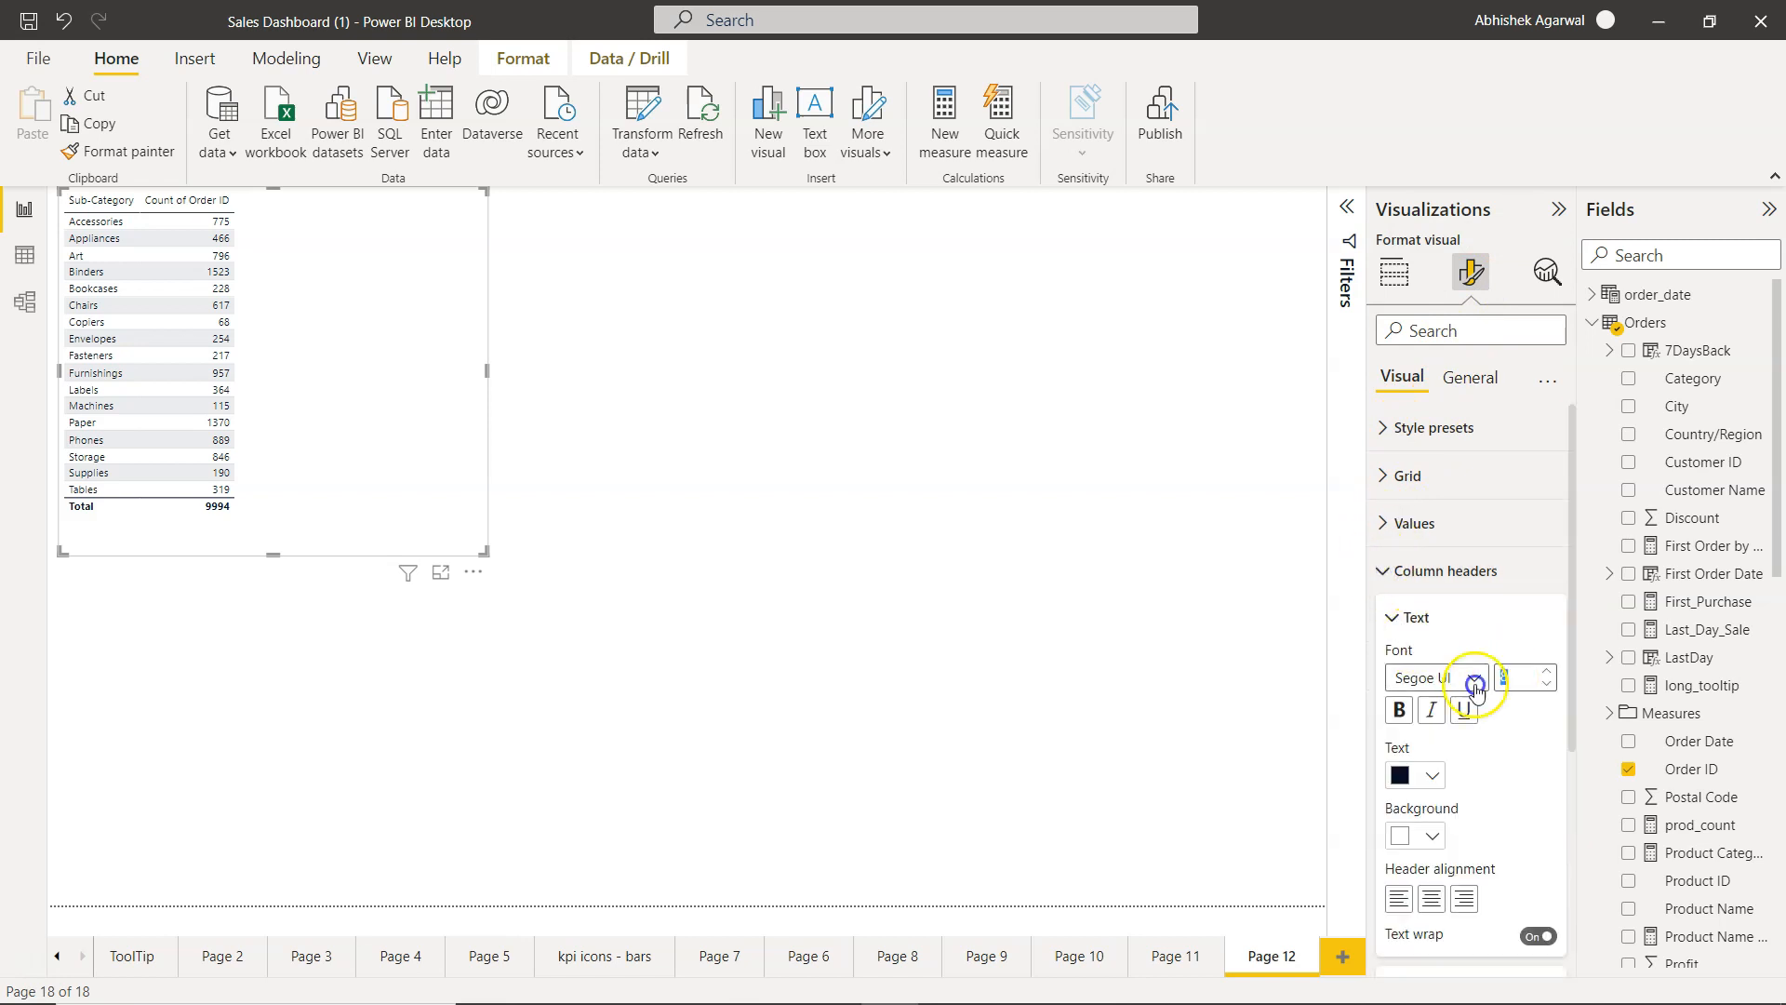
type("14")
key("Tab")
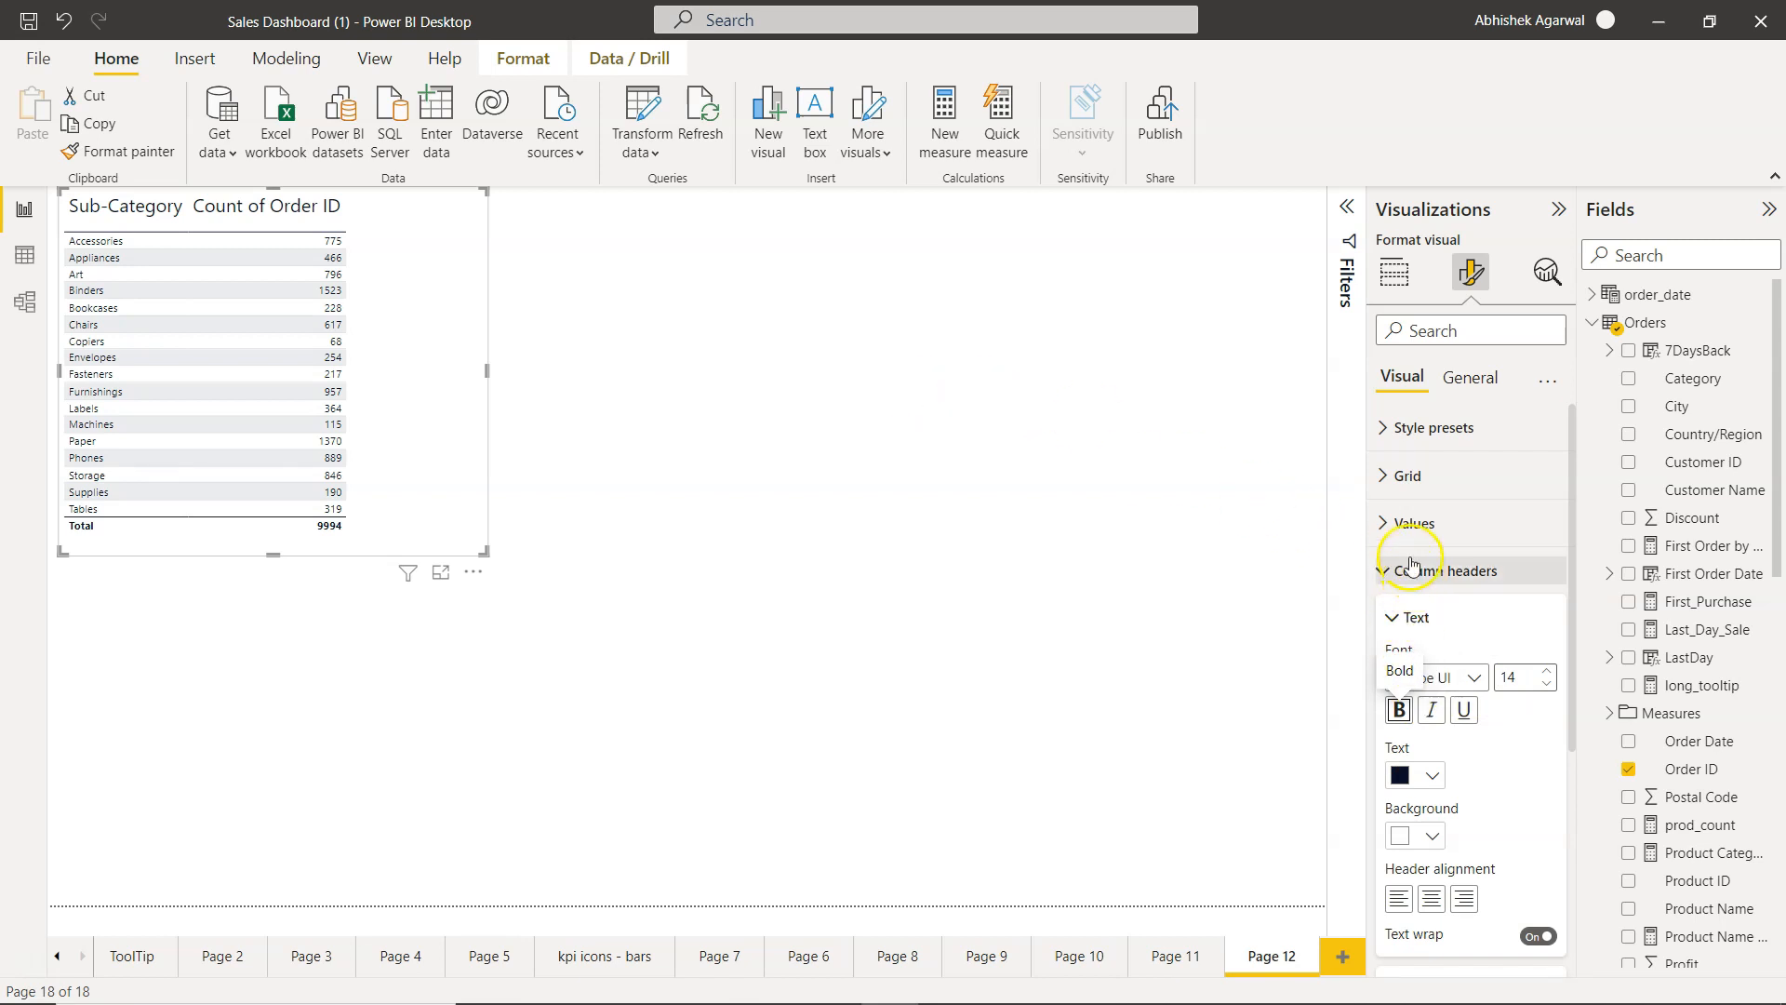
left_click(1400, 711)
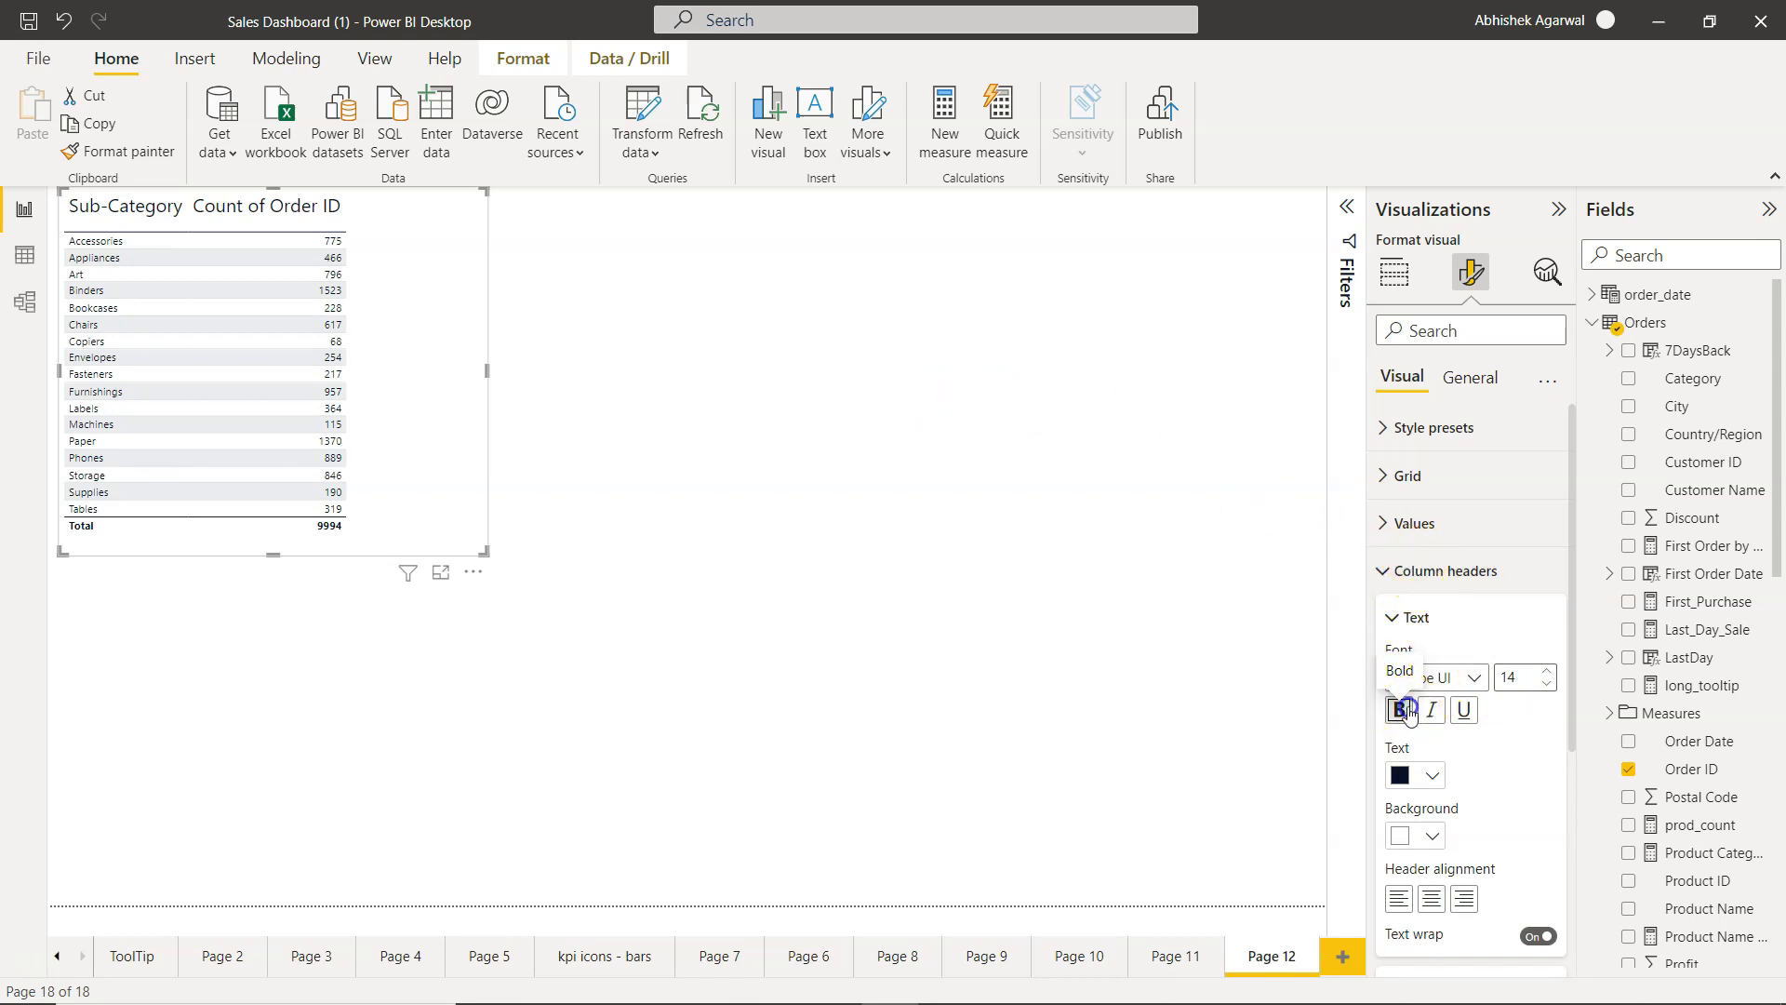
Set the font size of the table's values to 10.
left_click(1387, 525)
double_click(1516, 630)
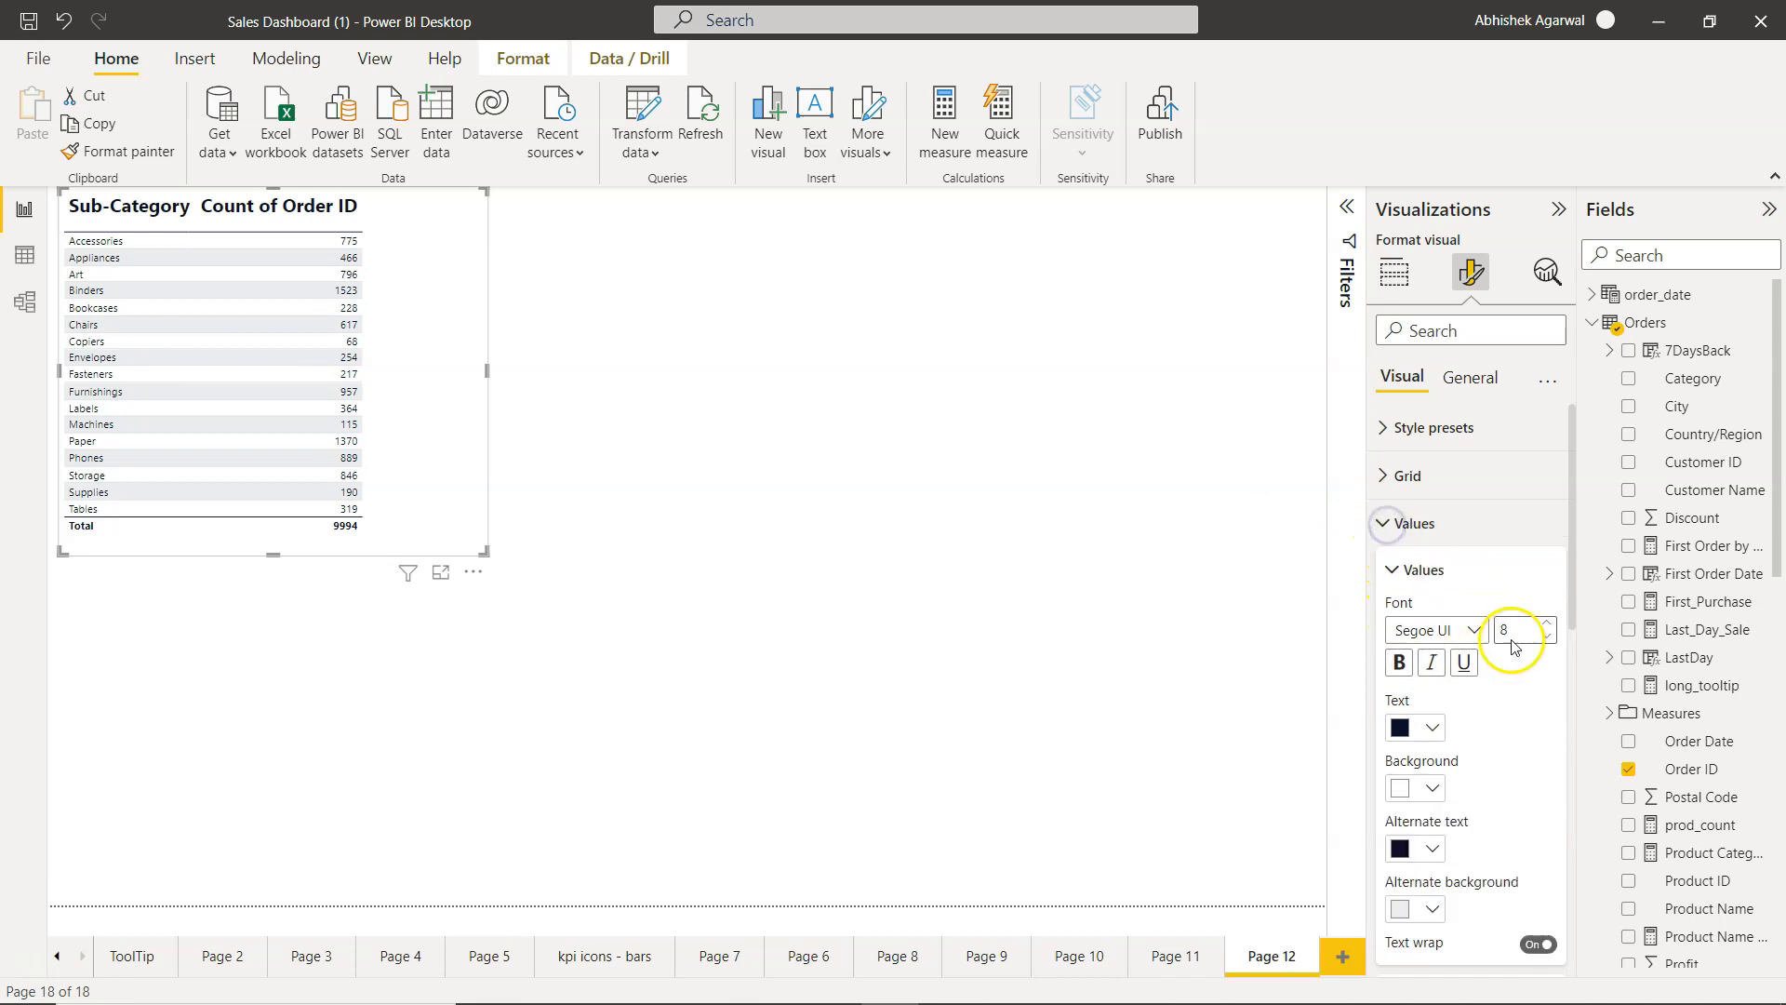
type("10")
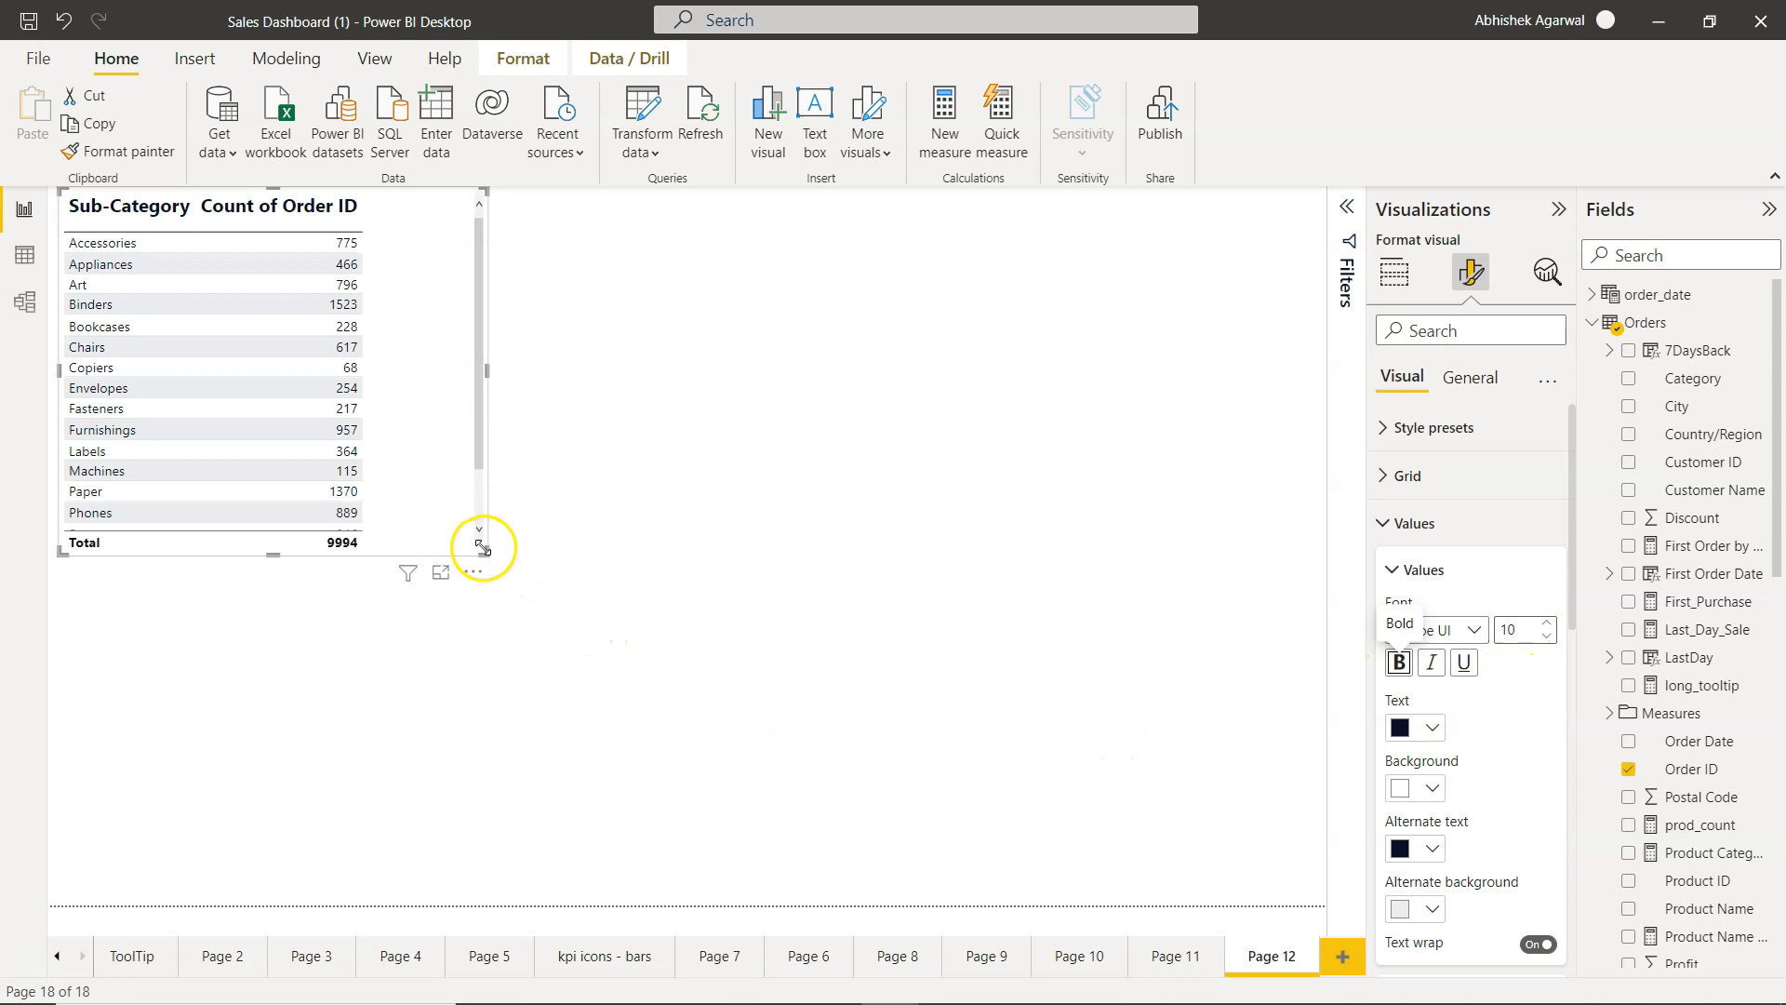
Enlarge the table, move it toward the middle of the page, and widen its Sub-Category column.
left_click_drag(482, 549, 685, 749)
left_click_drag(477, 317, 925, 474)
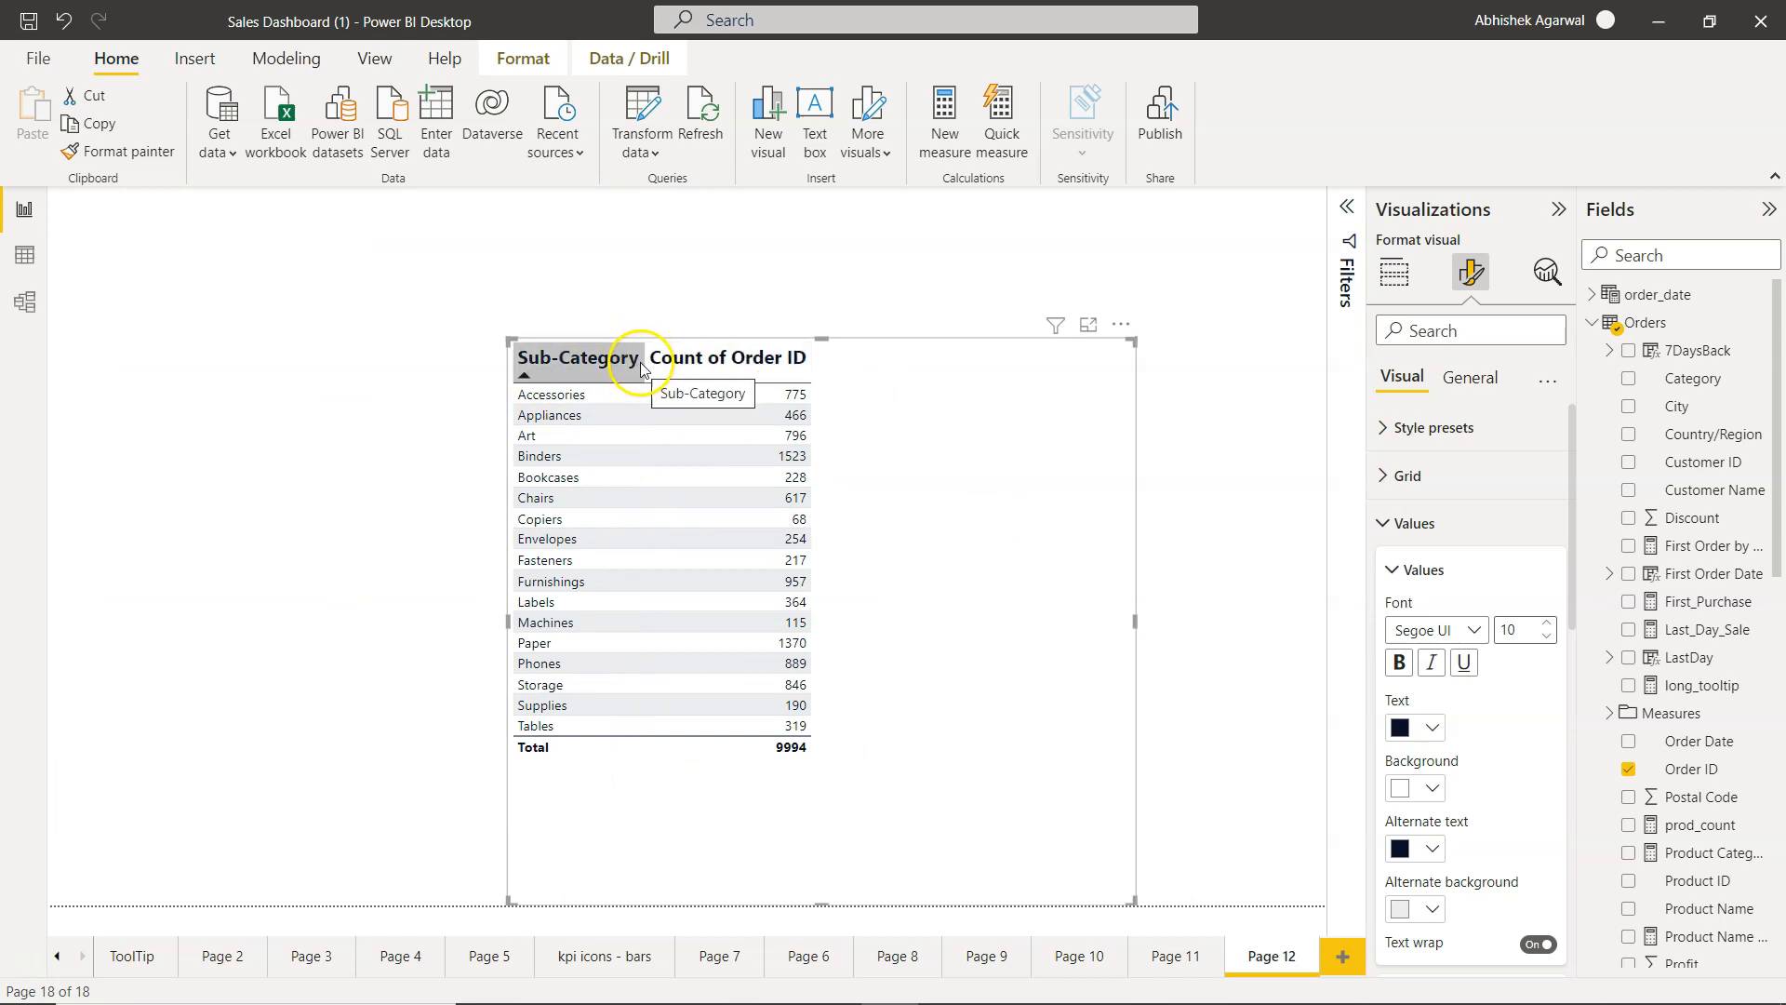
left_click_drag(642, 362, 713, 361)
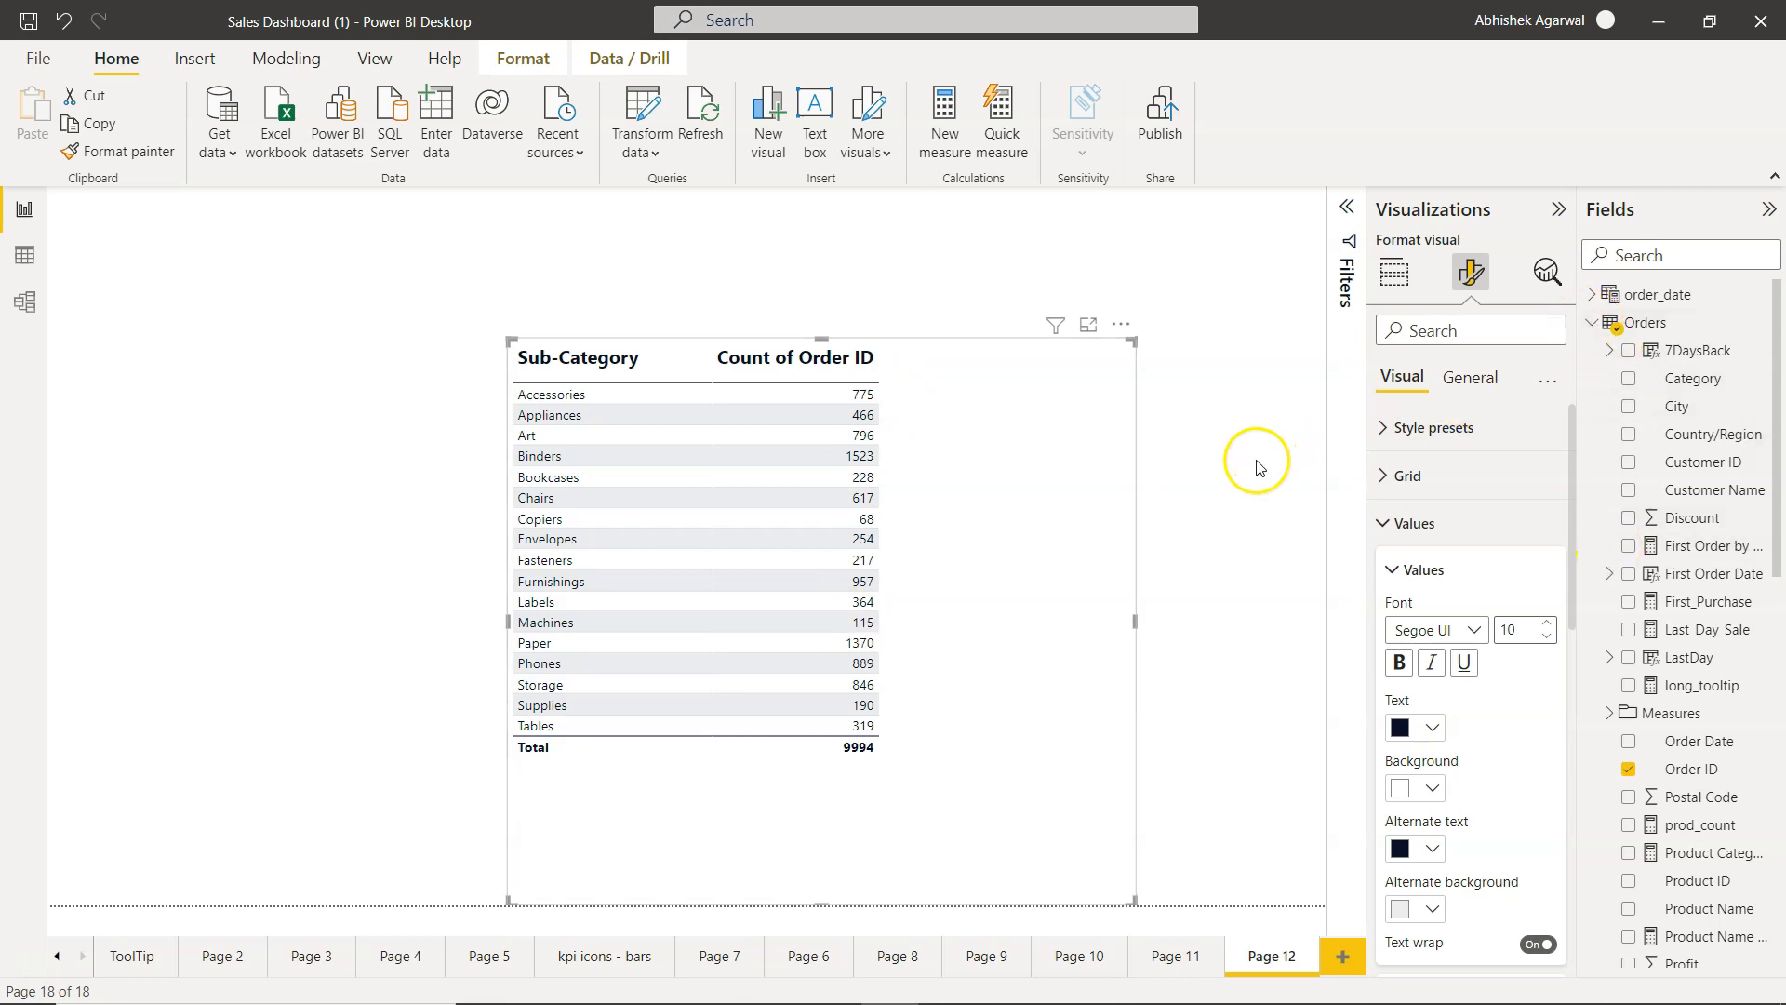
Create a separate visual listing the Segment field from Orders beside the Sub-Category table.
scroll(1703, 596, "down", 5)
scroll(1696, 651, "down", 5)
left_click_drag(1694, 758, 1259, 555)
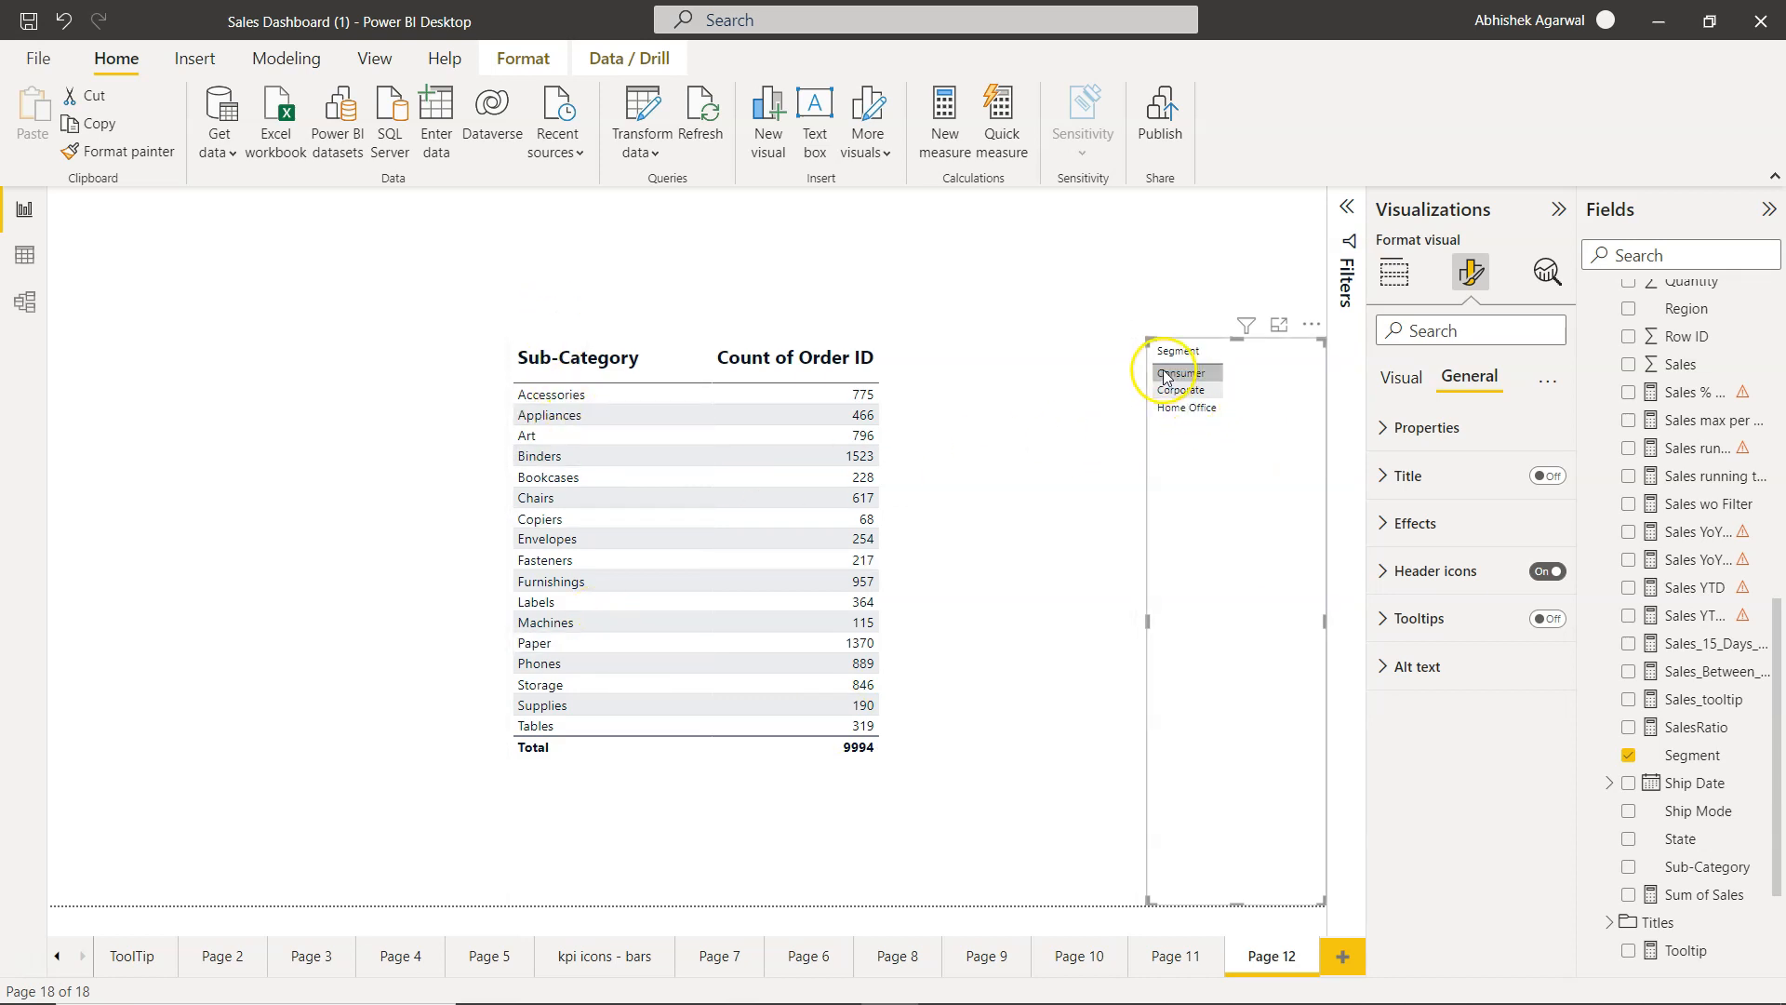
Create a new measure named Cosumer_Orders whose formula begins with the CALCULATE function.
left_click(976, 520)
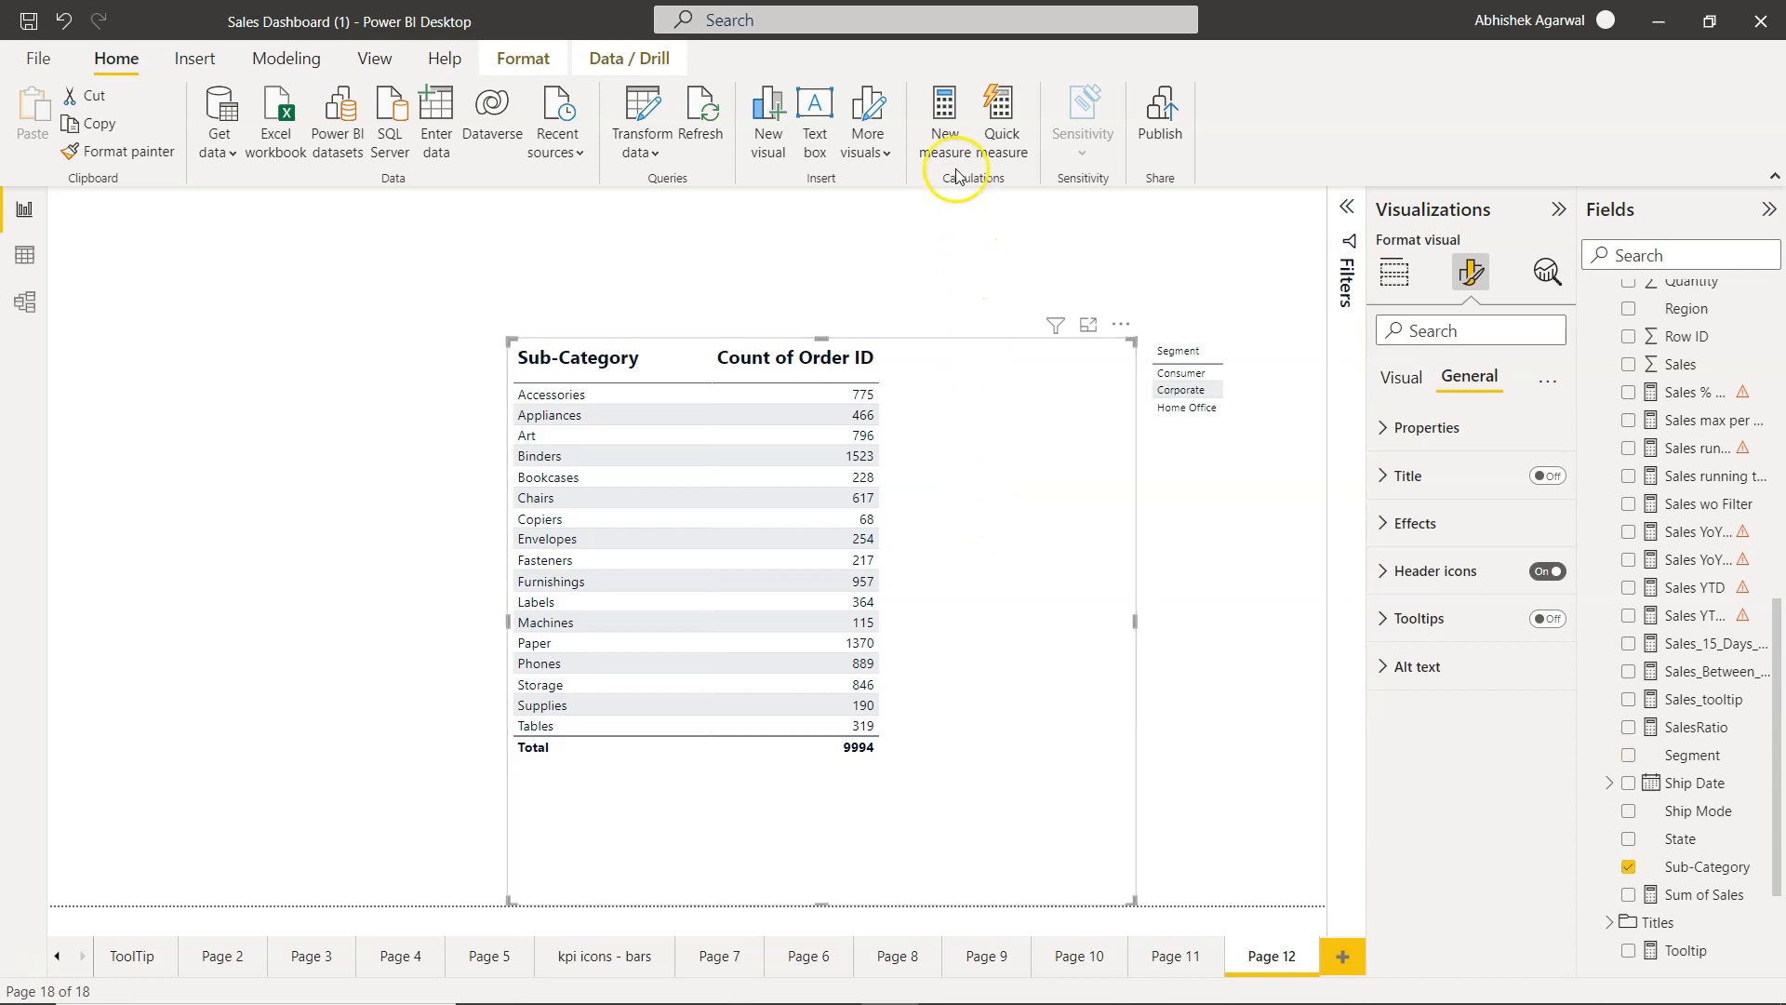
left_click(946, 135)
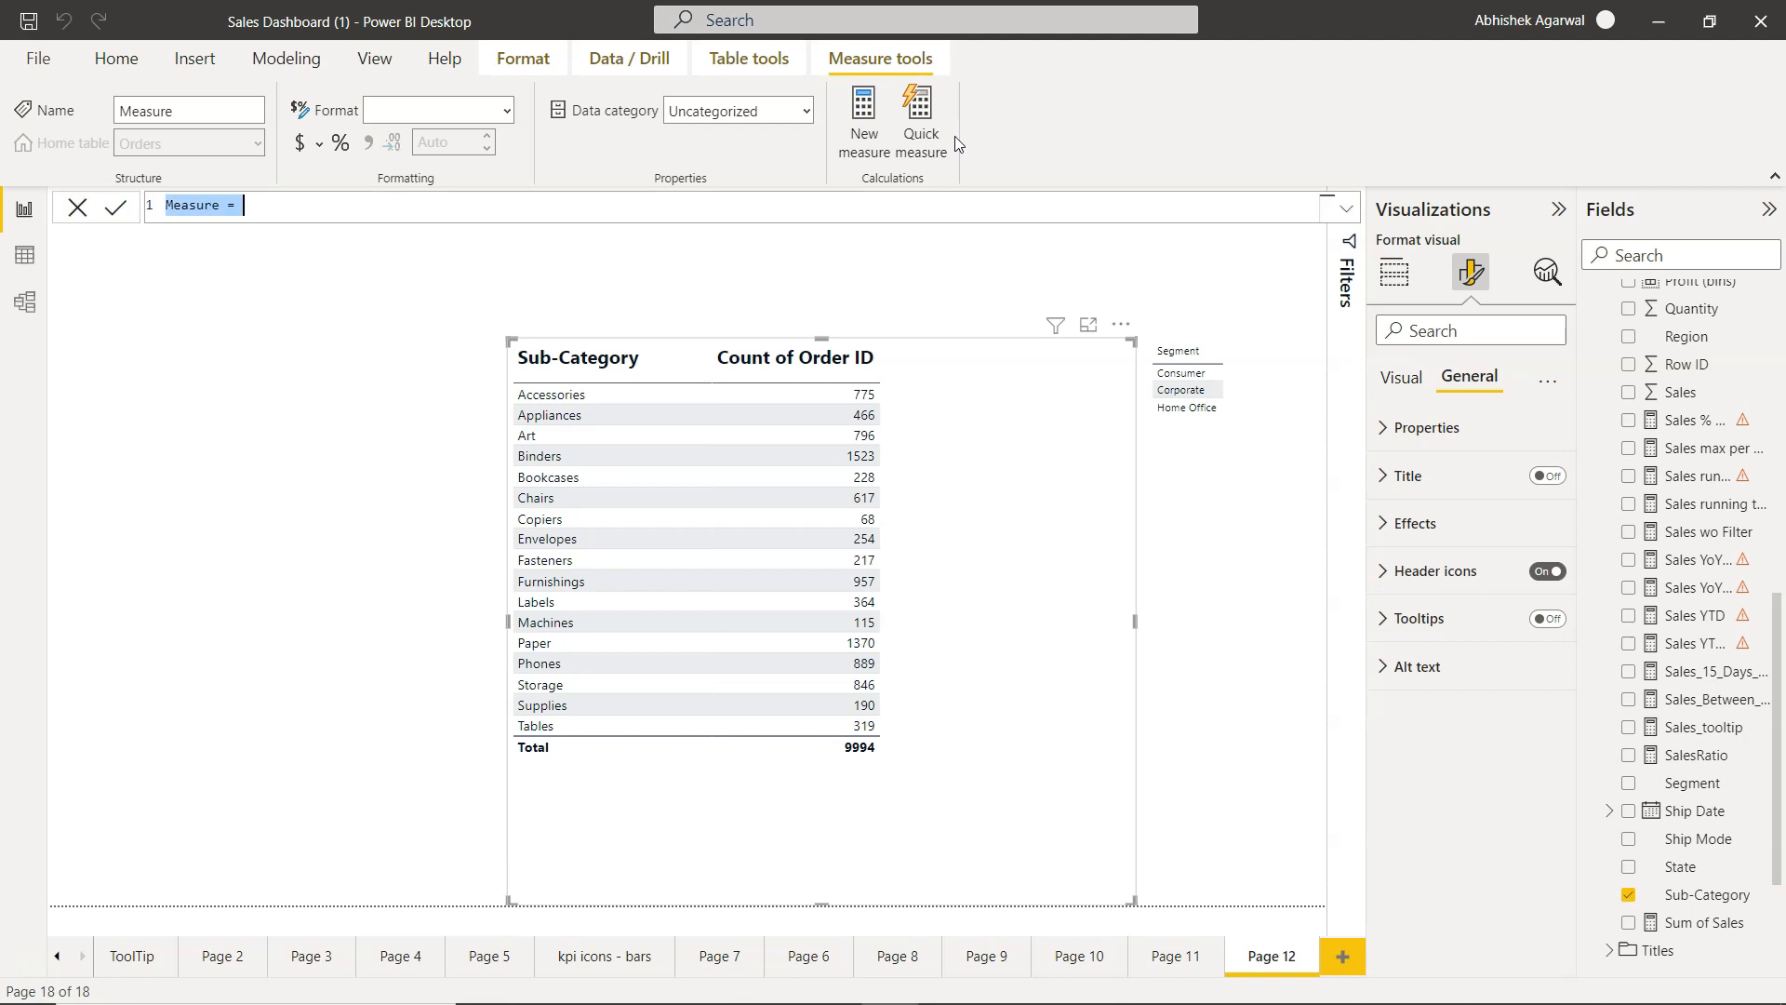
type("Cos")
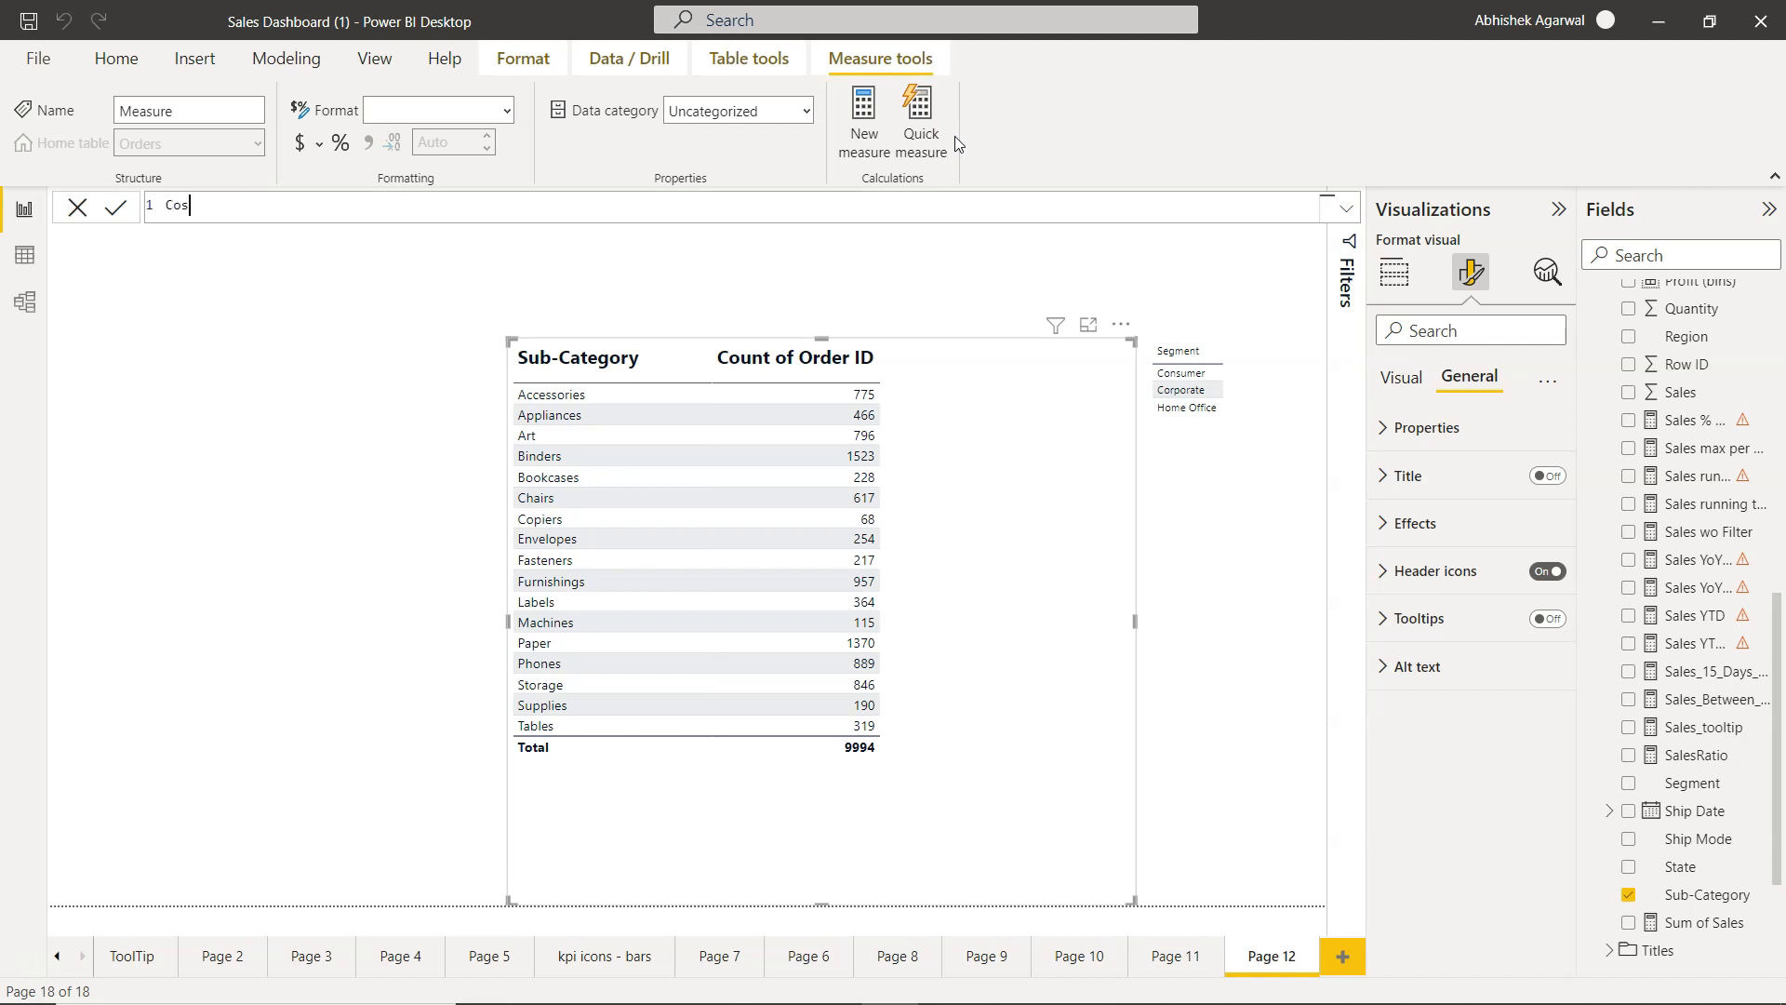
type("umer_Orders = CALCULATE(")
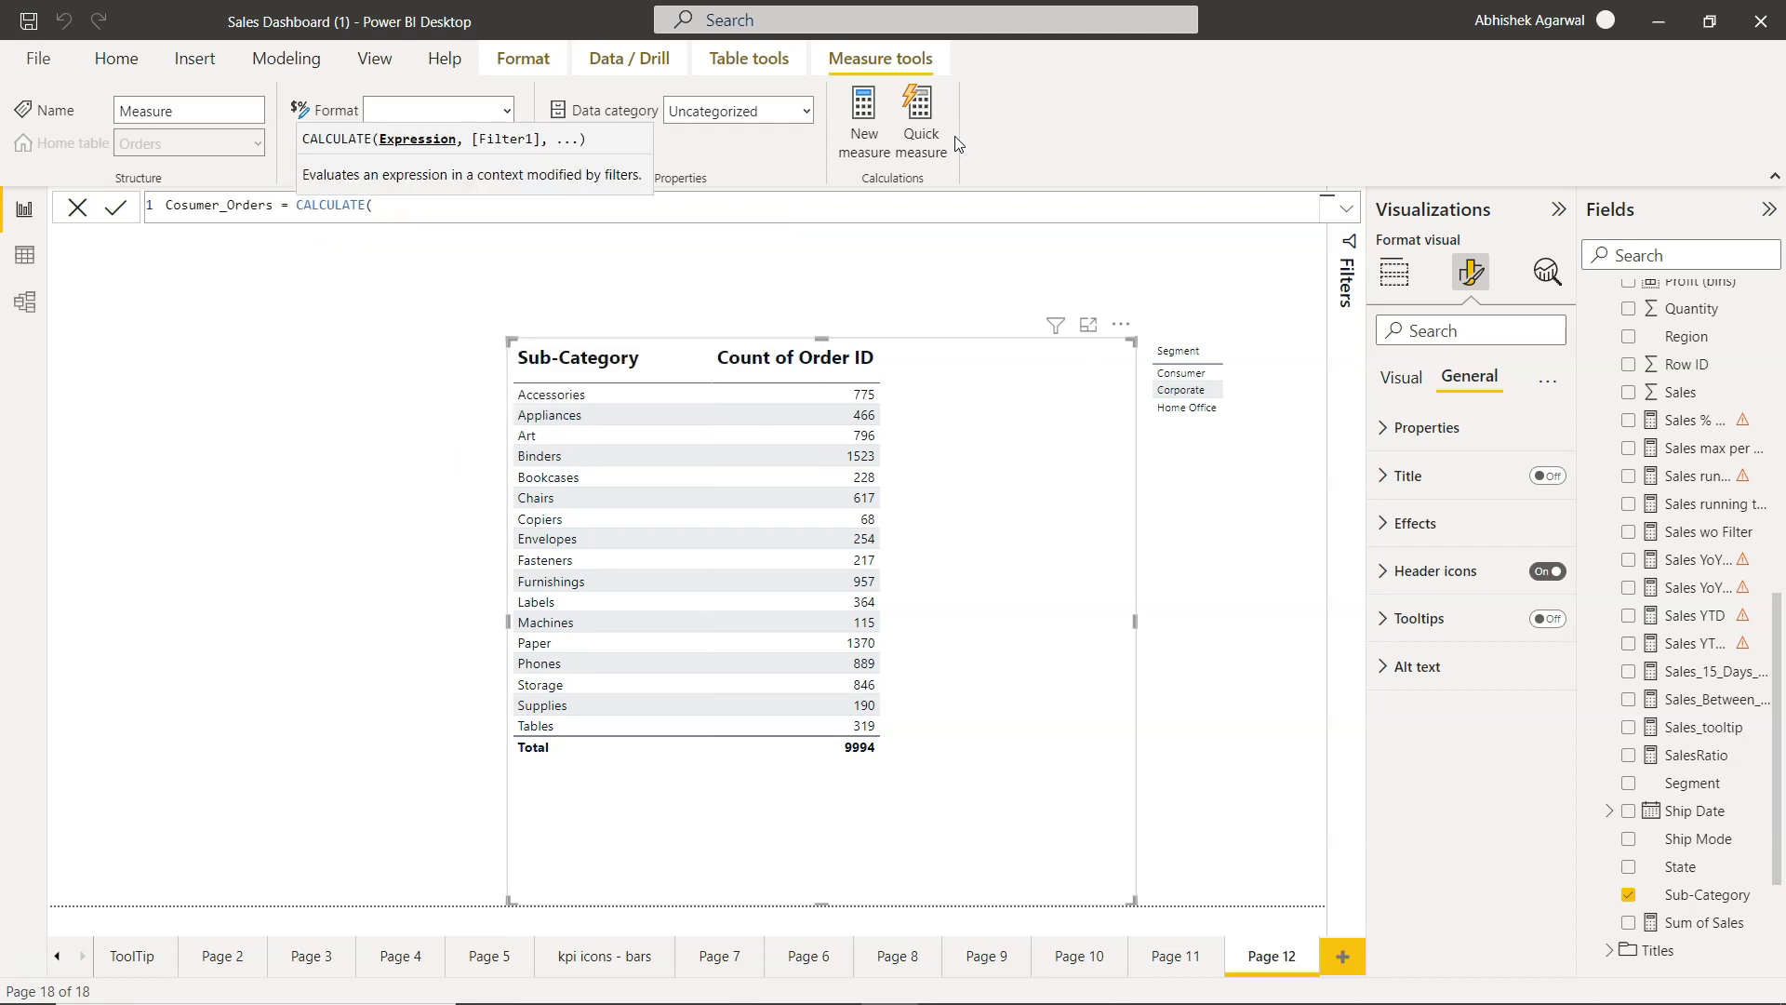
Enter COUNT(Orders[Order ID]) as the expression inside the measure's CALCULATE function.
type("COUNT(")
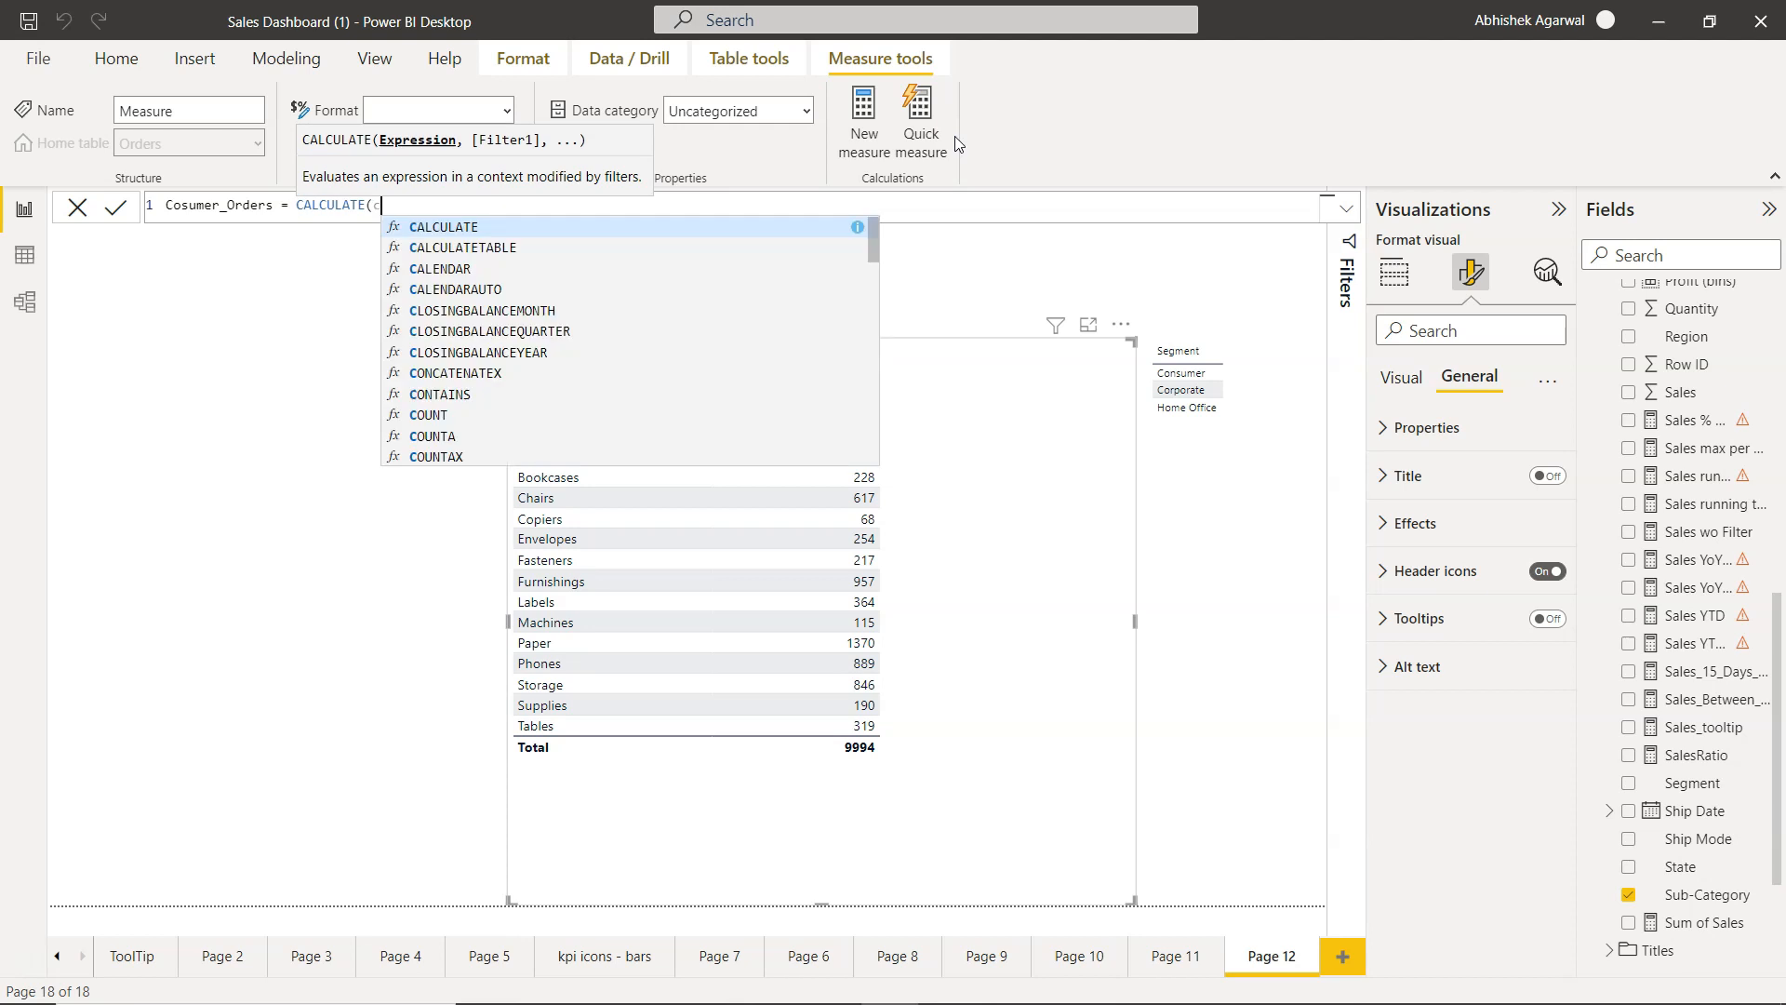
type("ord")
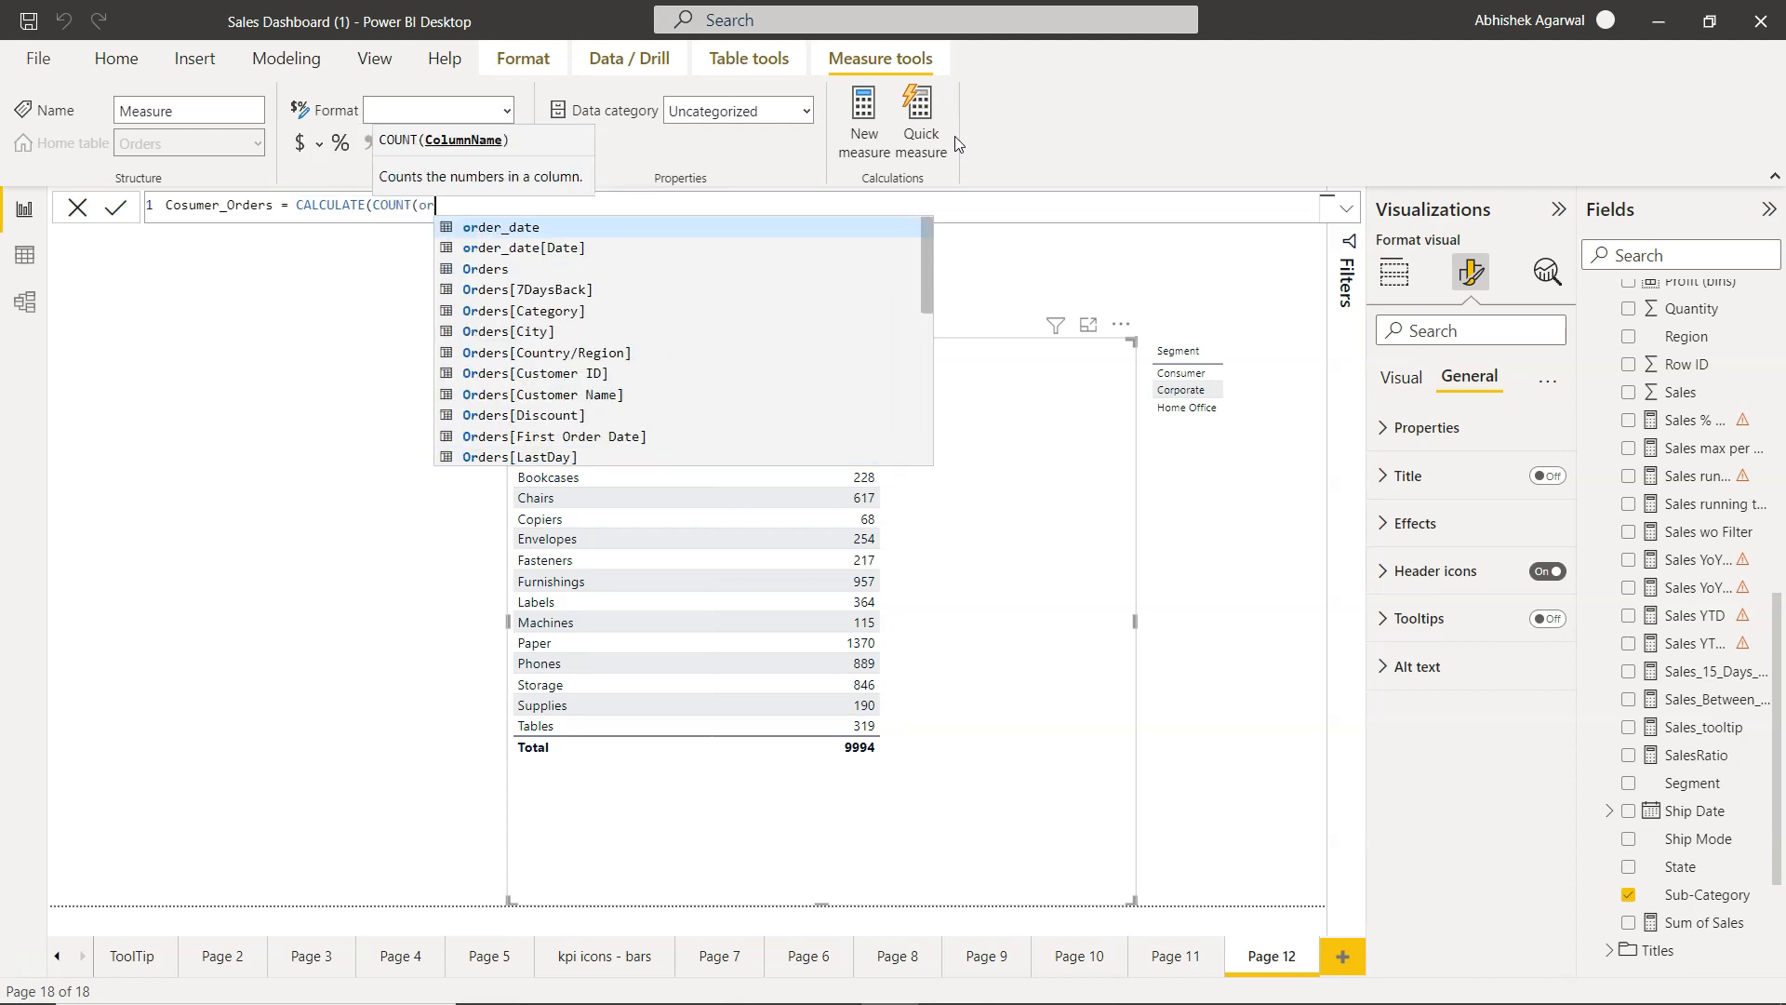
key("Down")
key("Down")
key("Down")
key("Down")
key("Down")
key("Down")
key("Down")
key("Down")
key("Down")
key("Down")
key("Down")
key("Down")
key("Down")
key("Down")
key("Down")
key("Down")
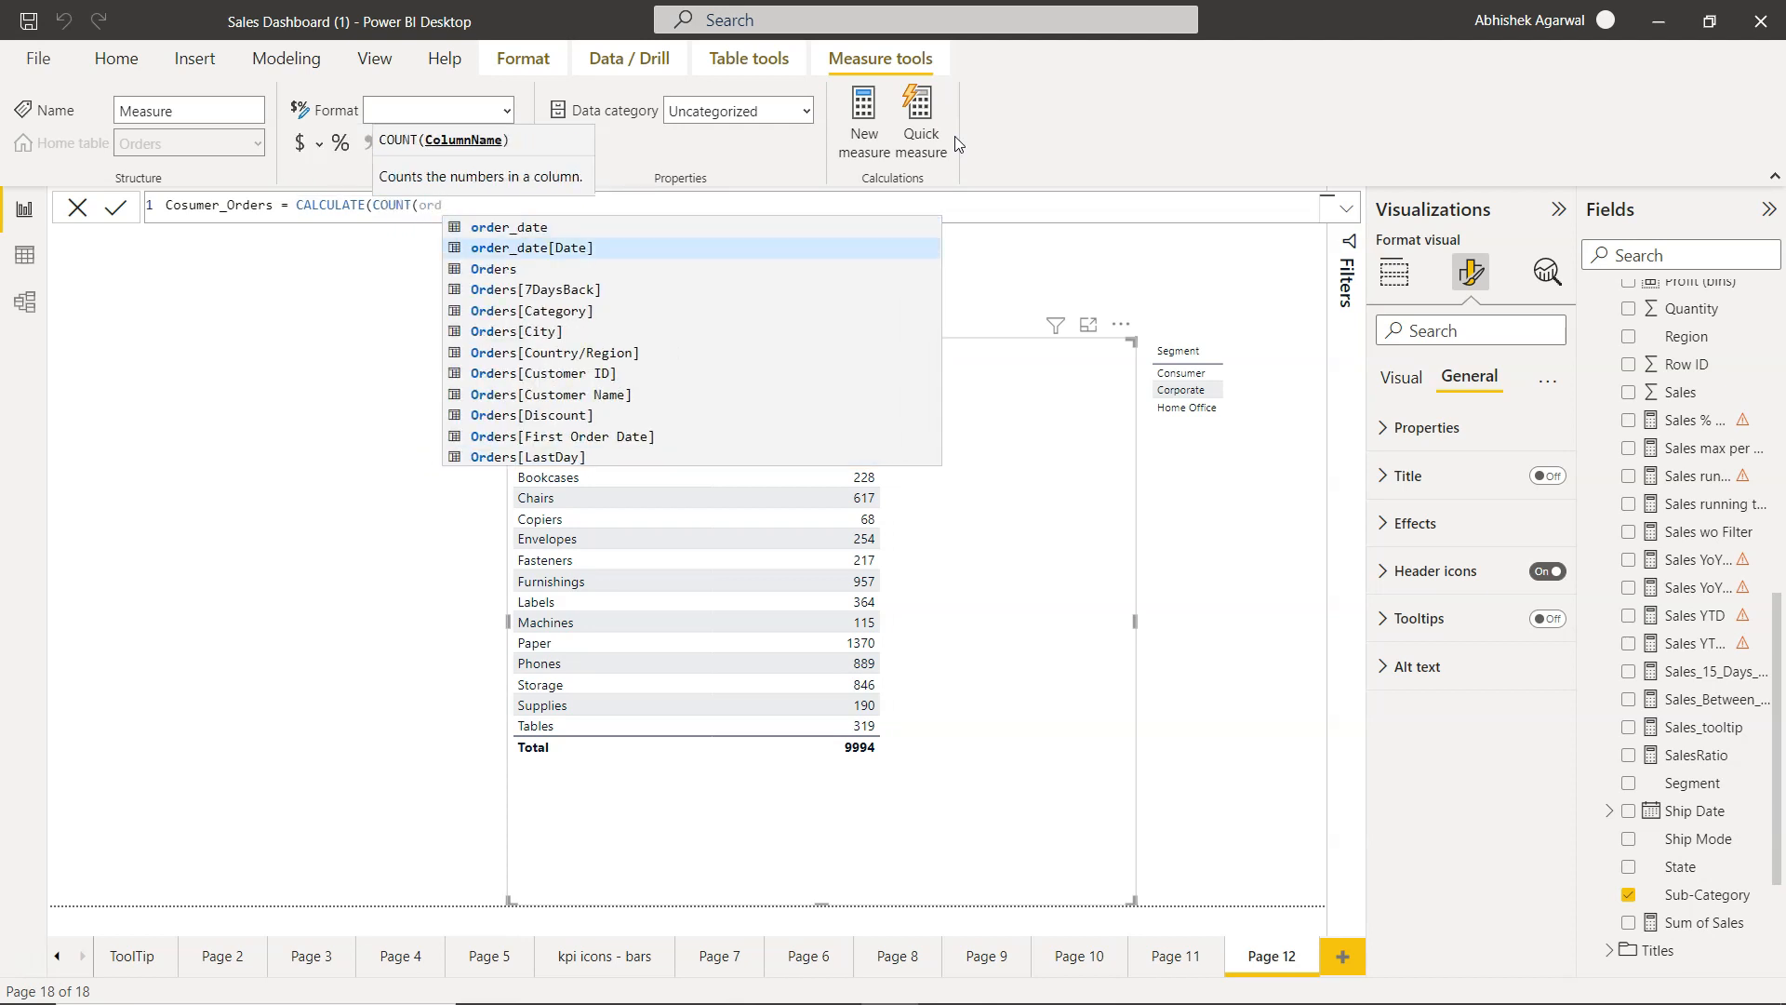
key("Up")
key("Up")
key("Up")
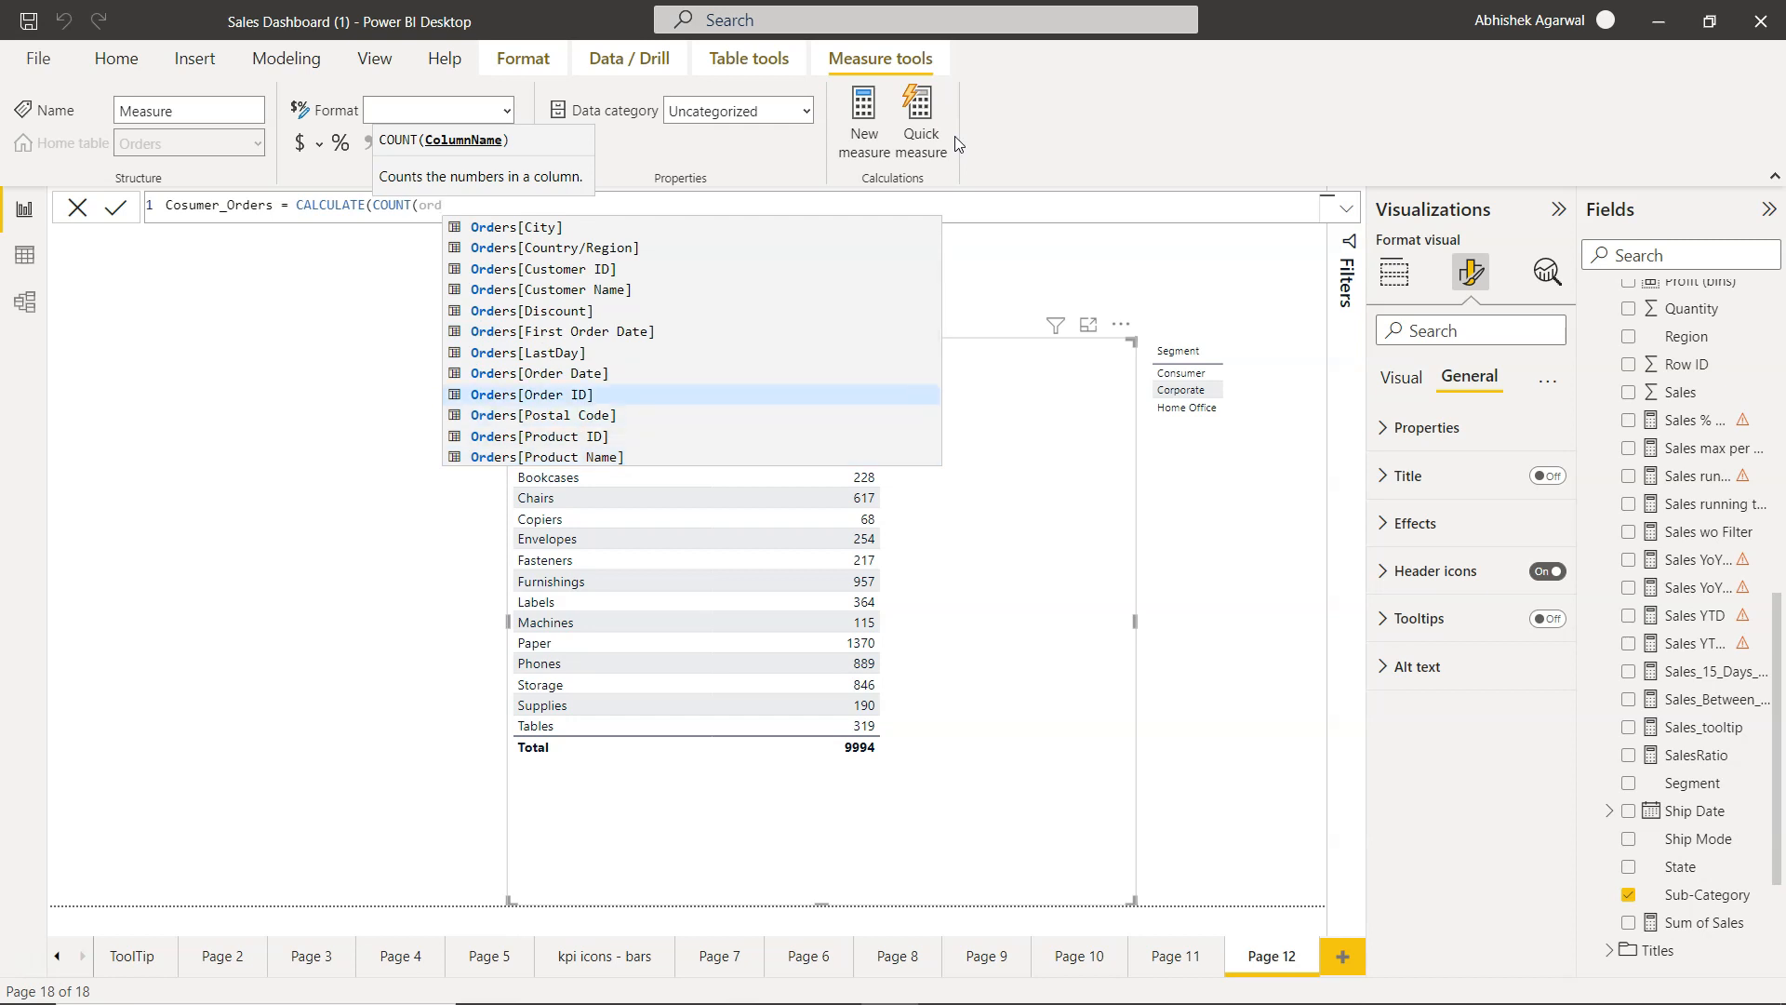
key("Tab")
type(")")
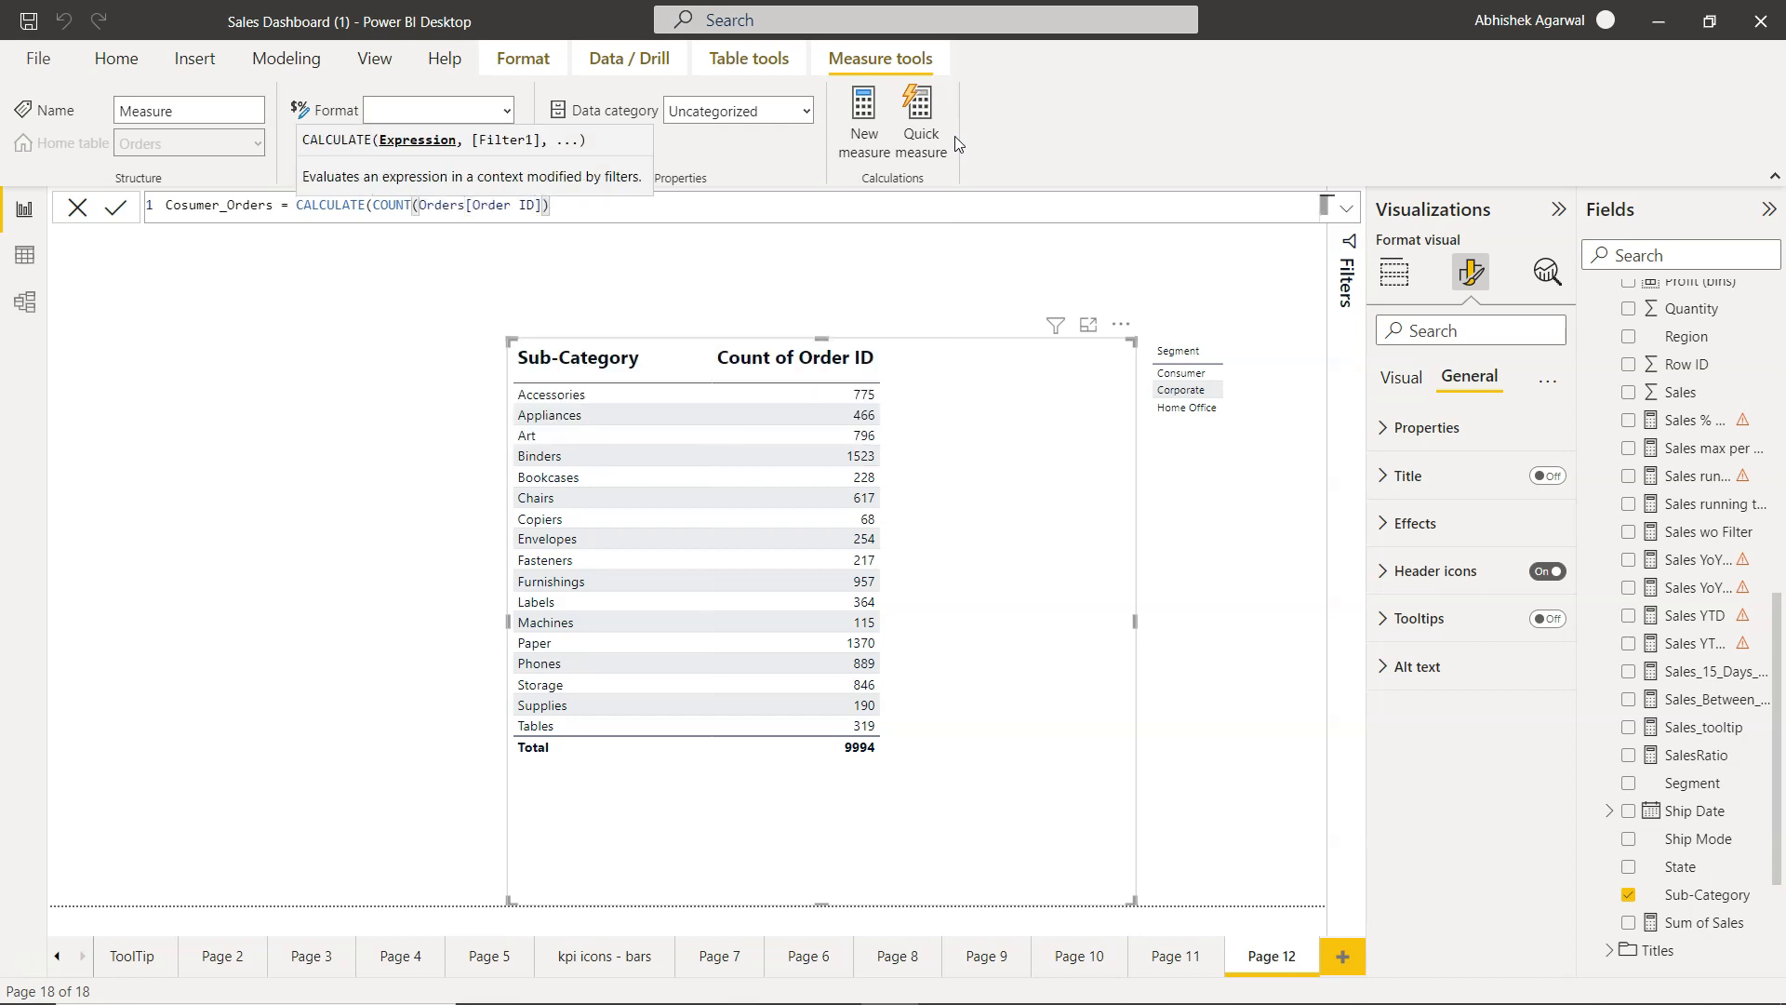
Add a FILTER function over the Orders table as the filter argument of the measure's CALCULATE function.
type(",")
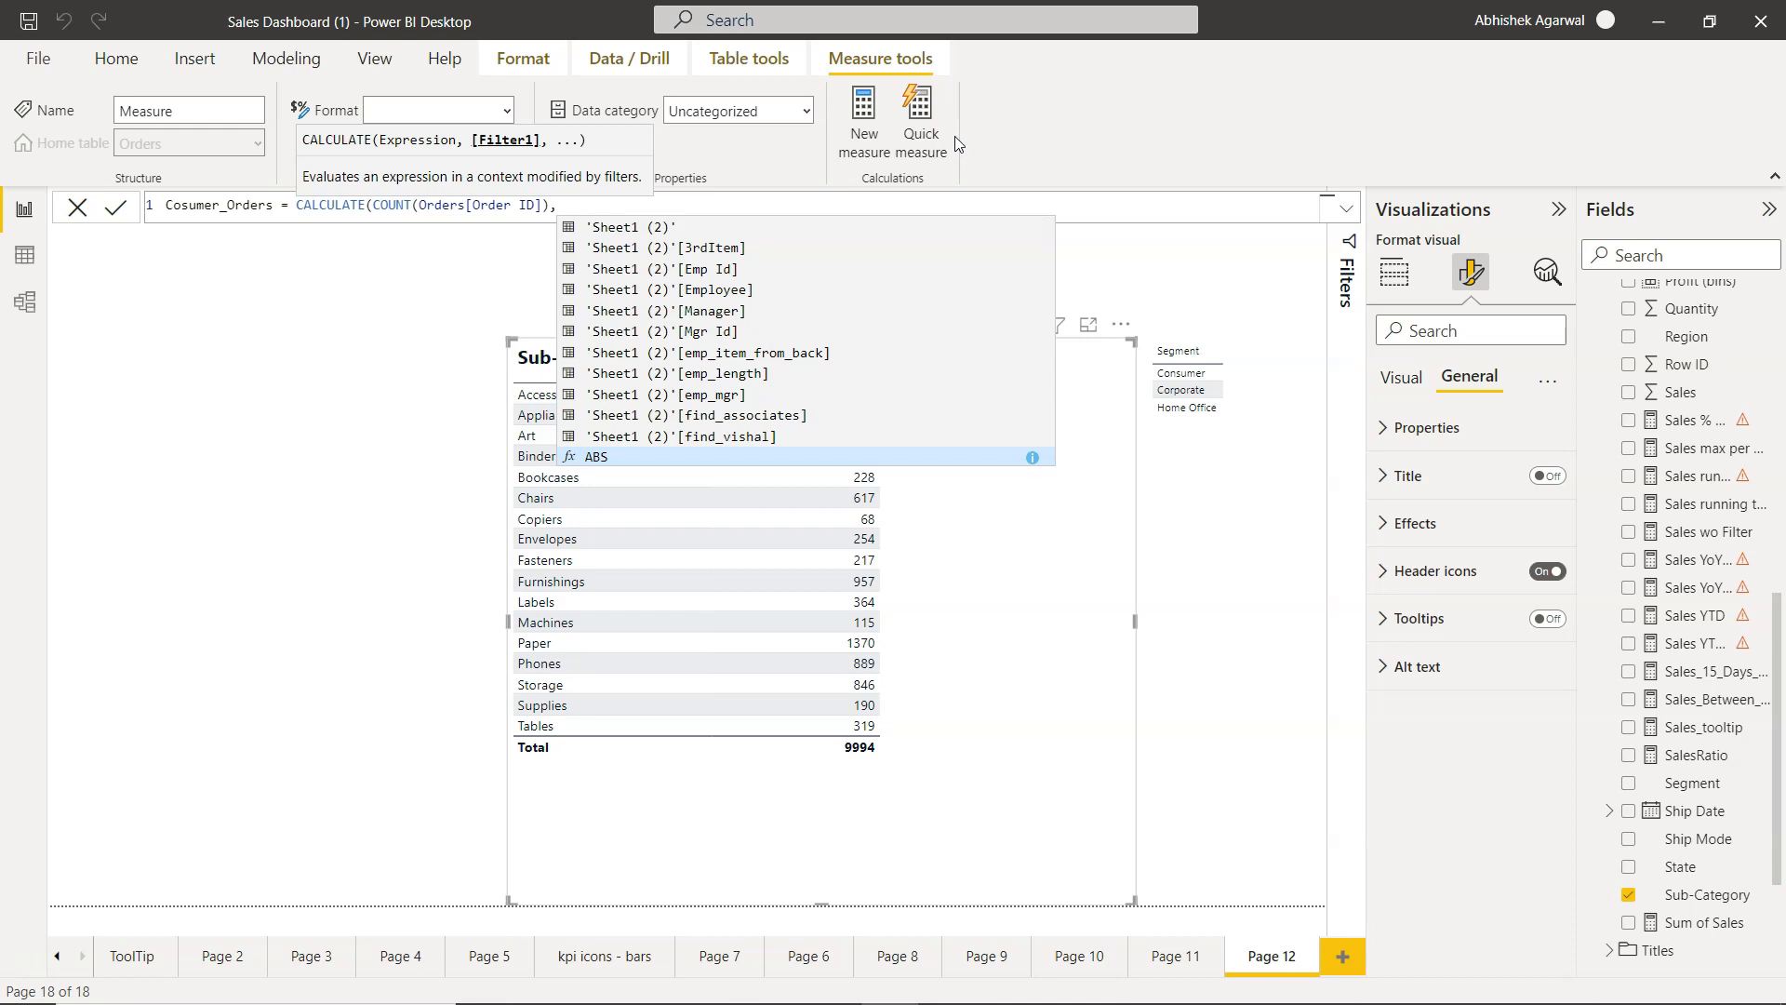
type("fil")
key("Tab")
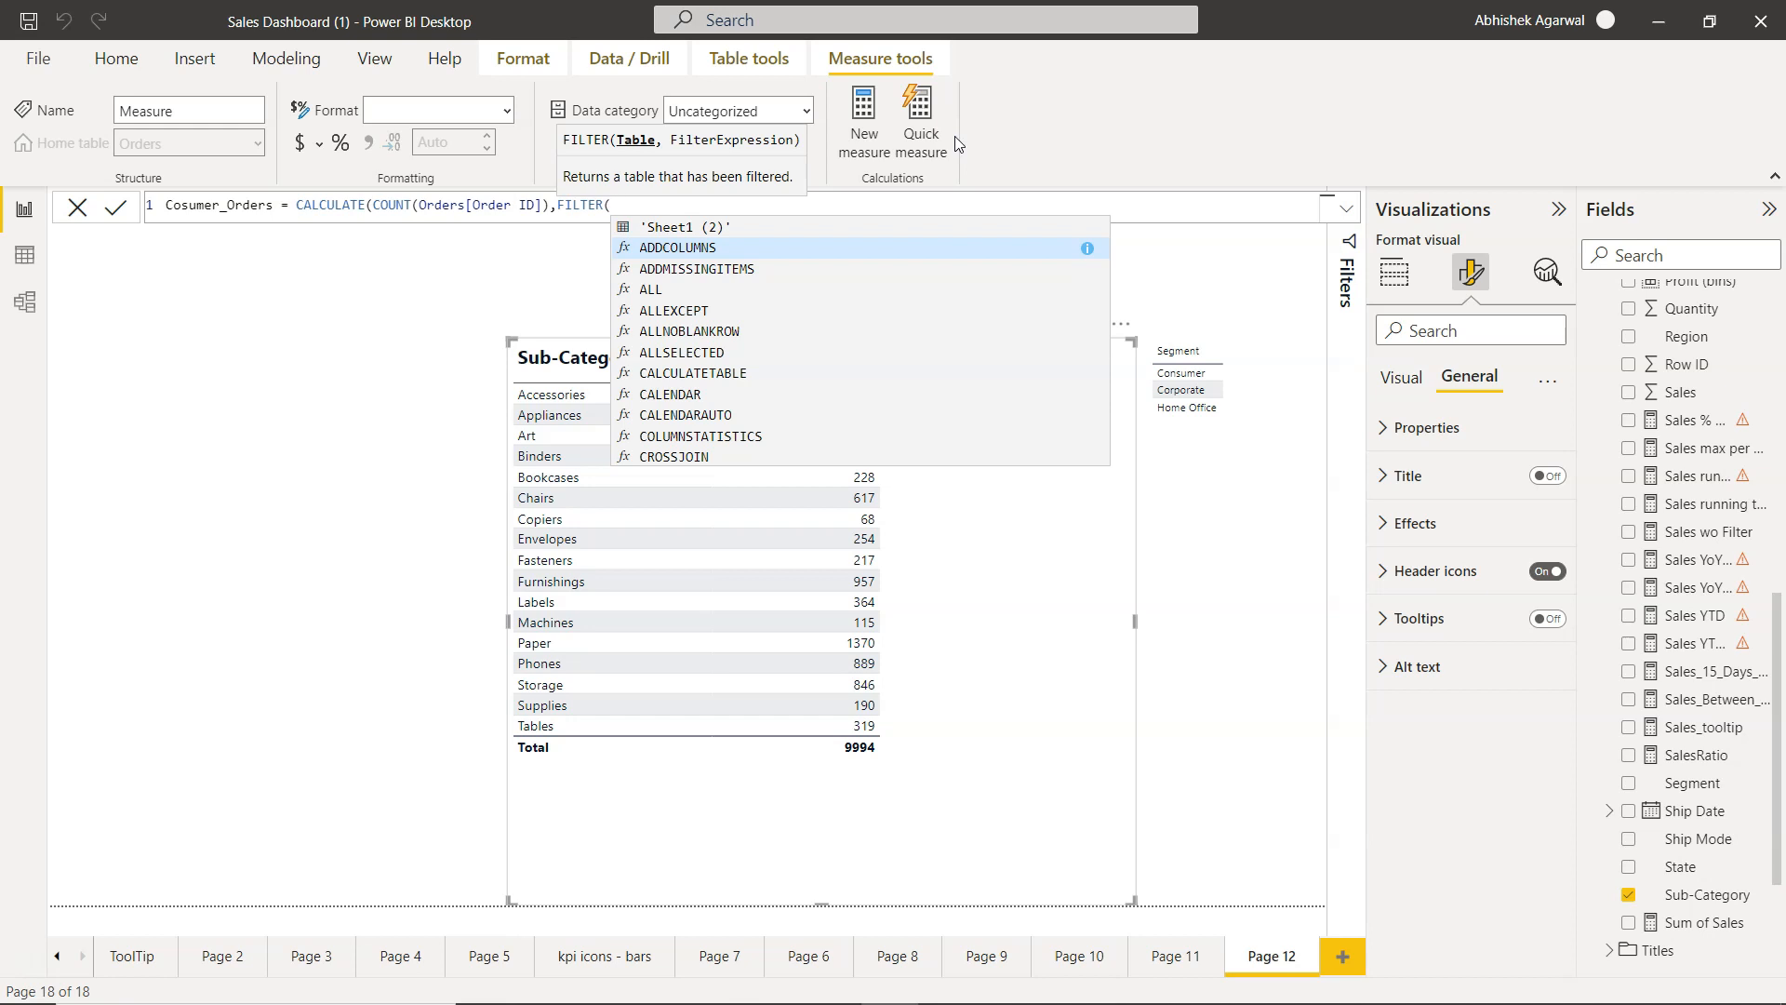
type("ord")
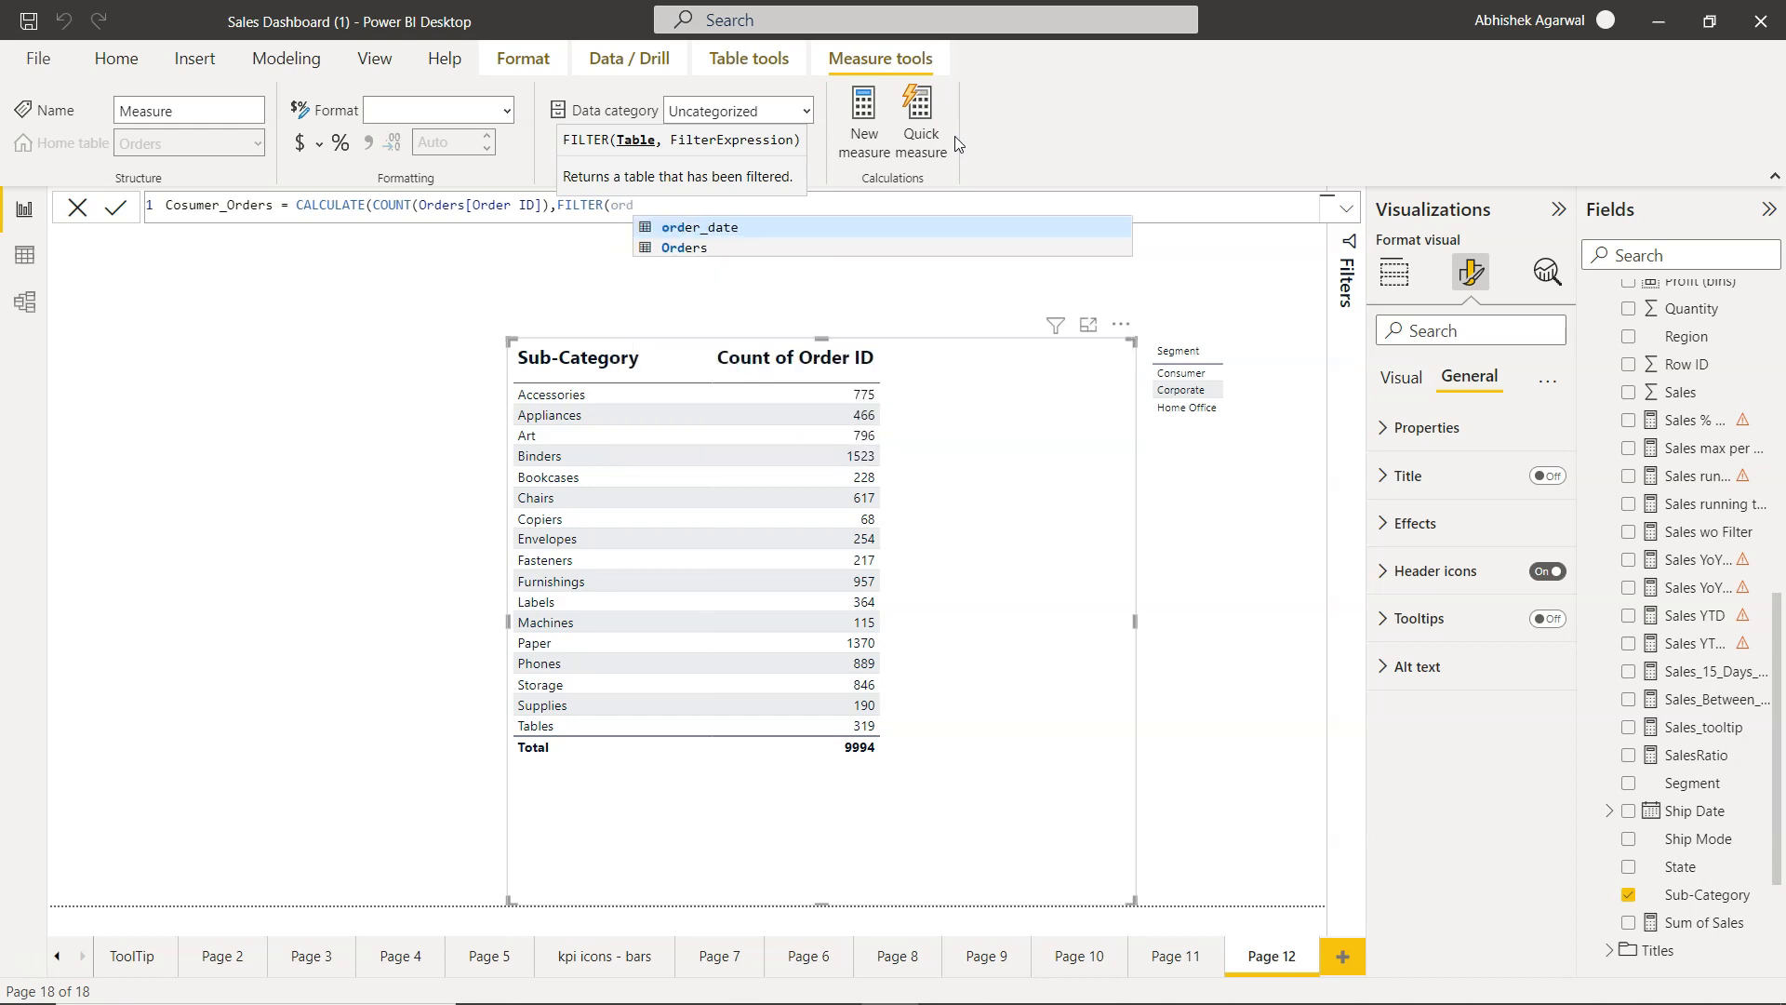
type("ers")
scroll(1698, 483, "up", 5)
scroll(1697, 483, "up", 4)
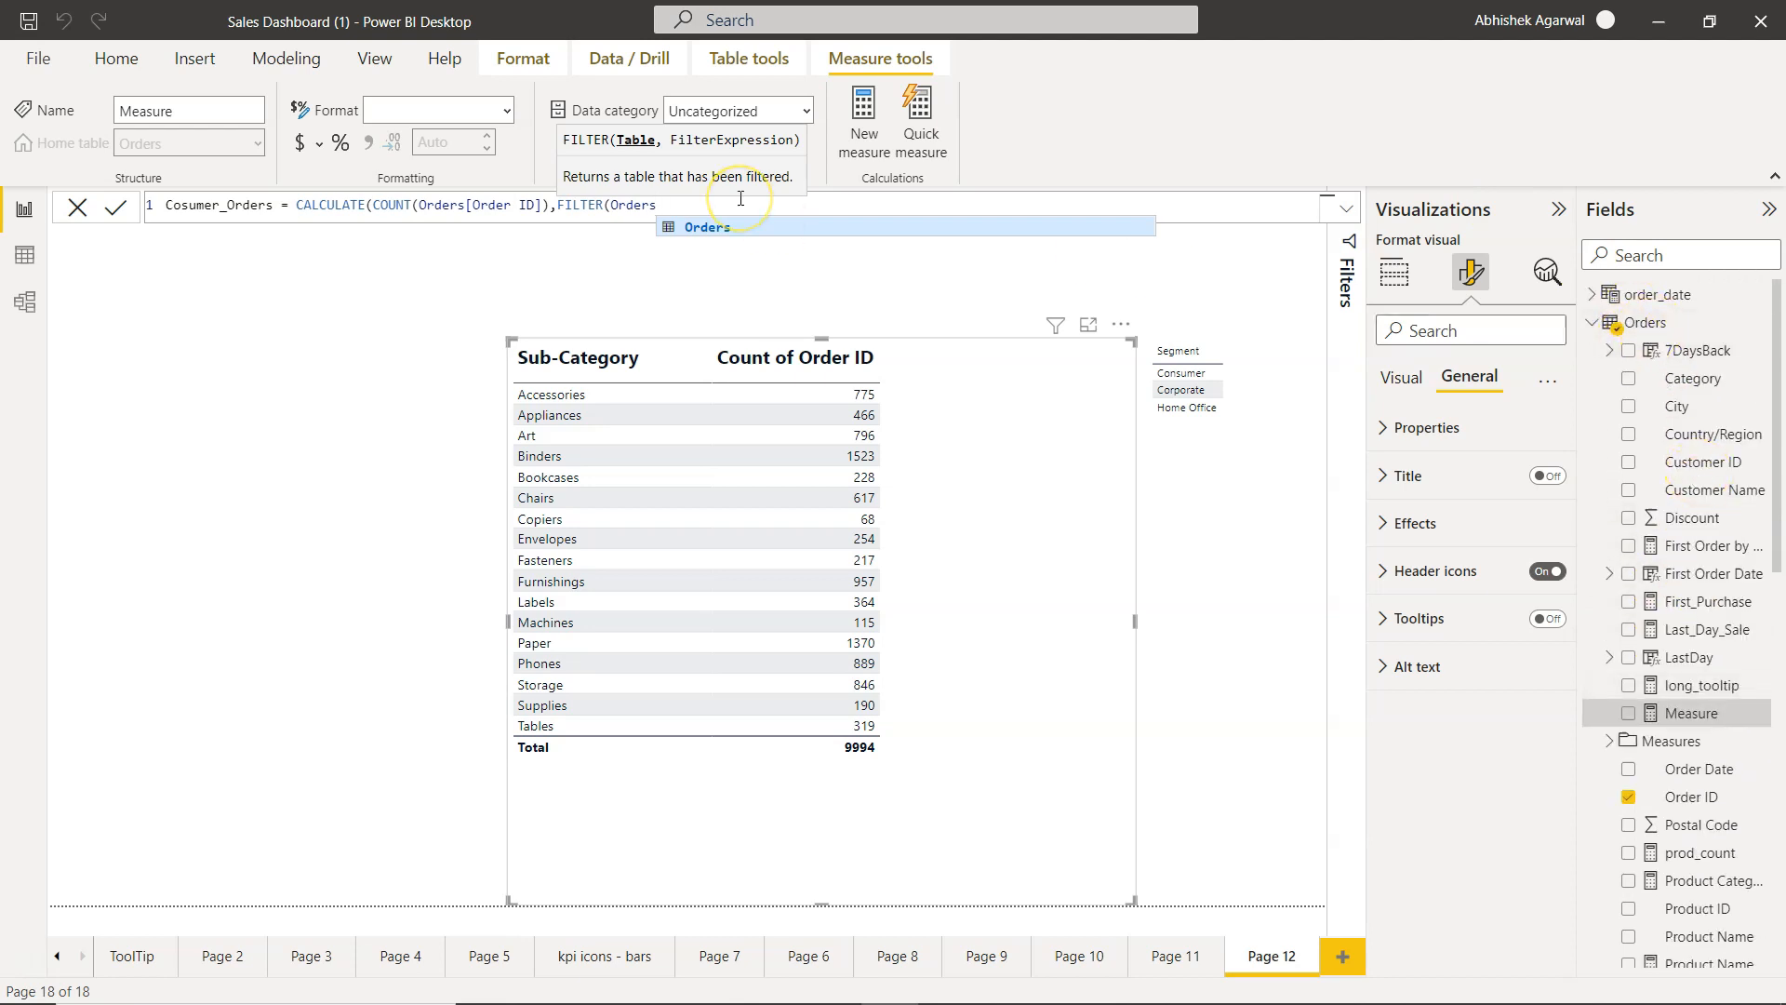
Complete the filter with the condition Orders[Segment] = "Consumer", close both functions and commit the Cosumer_Orders measure.
type(",Segment")
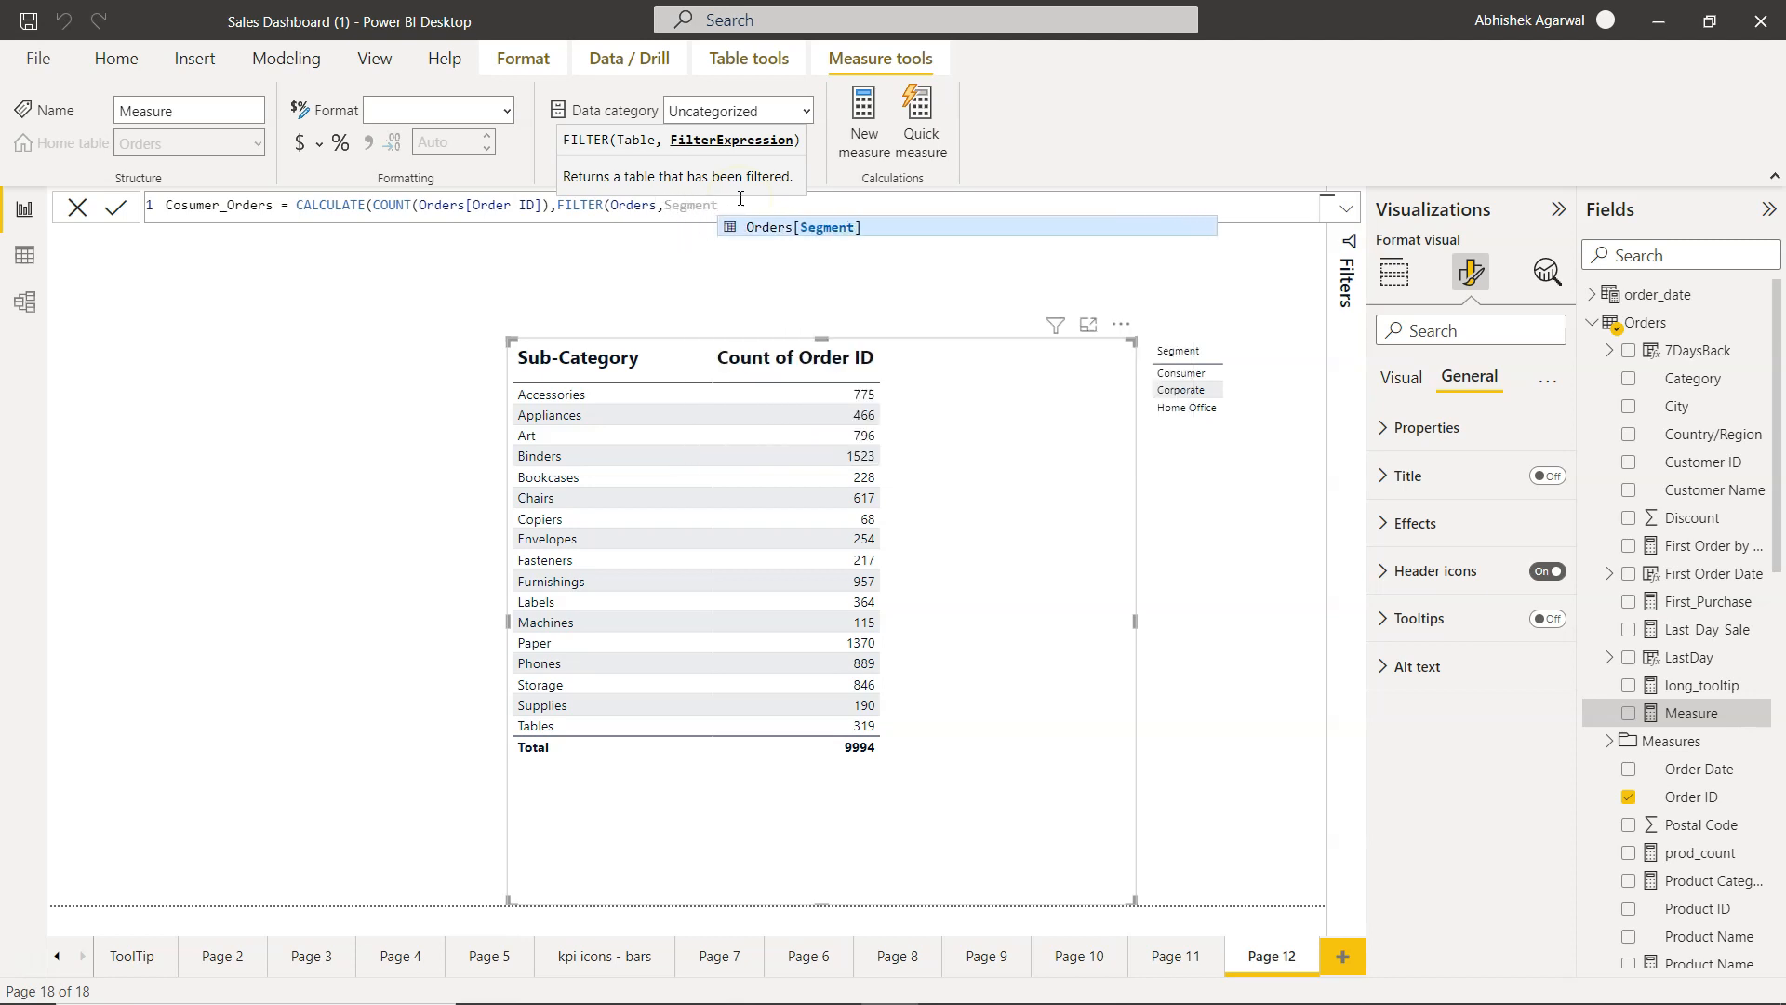
key("Tab")
type("= ")
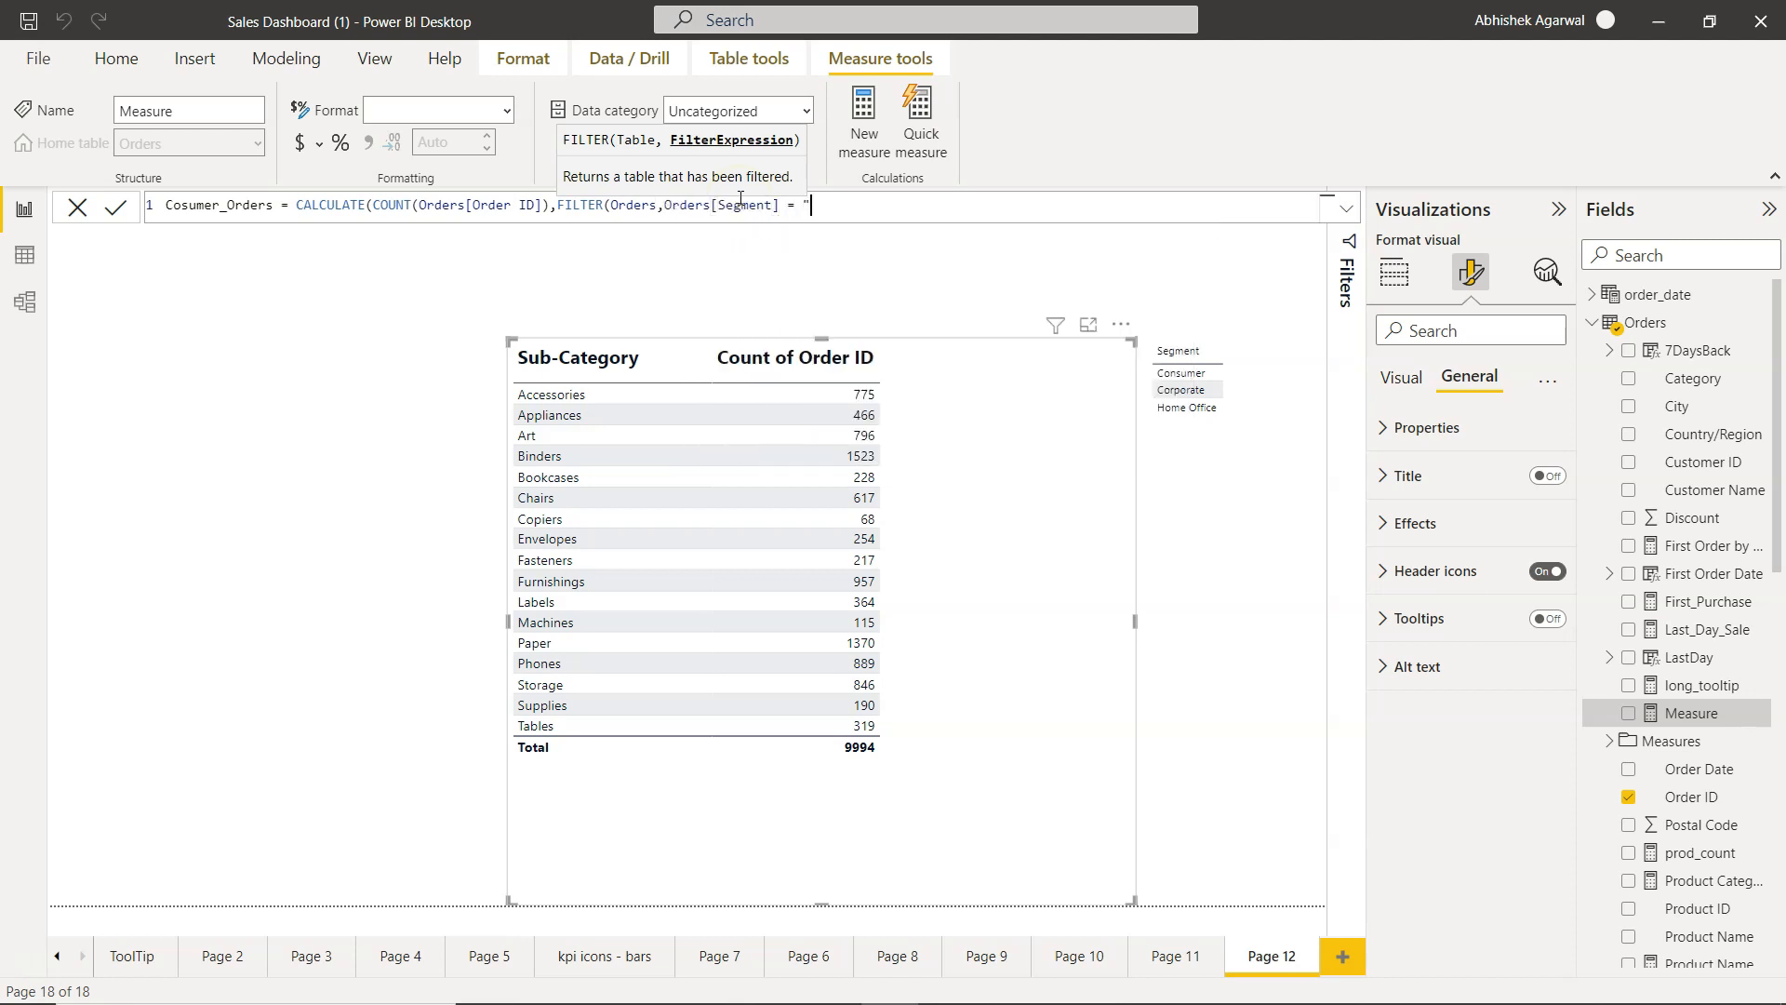
type("\"S")
key("BackSpace")
type("Consumer\")")
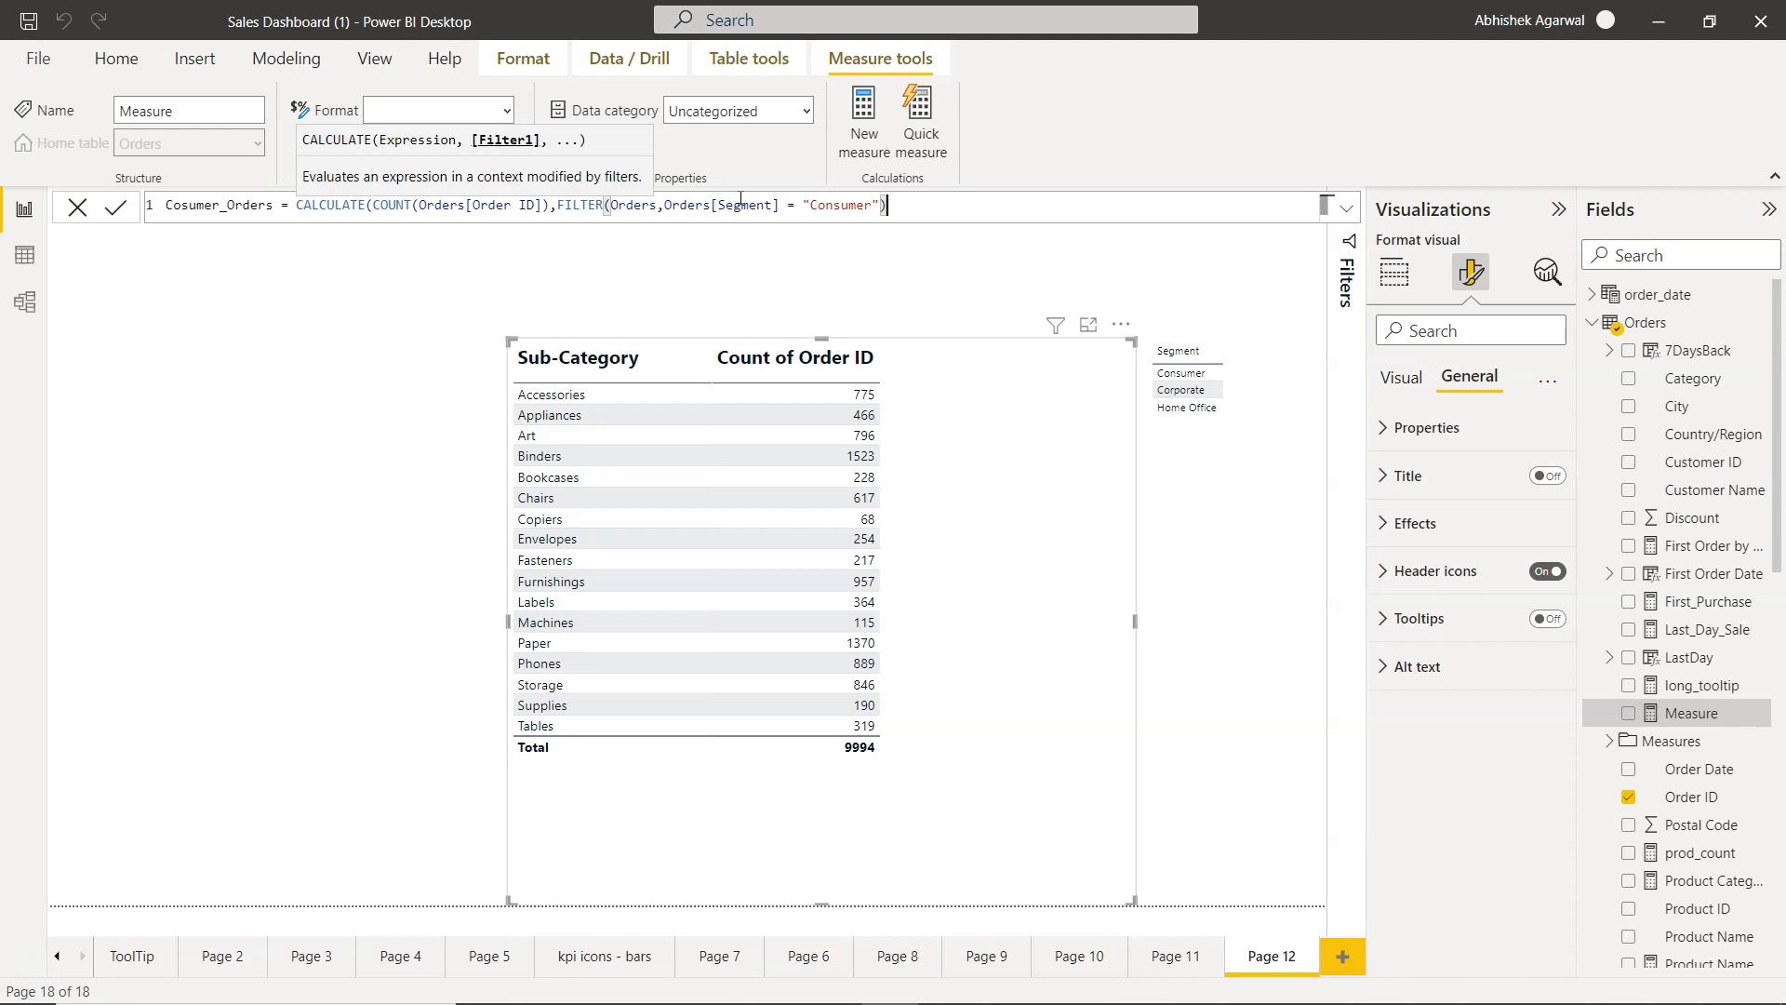
type(")")
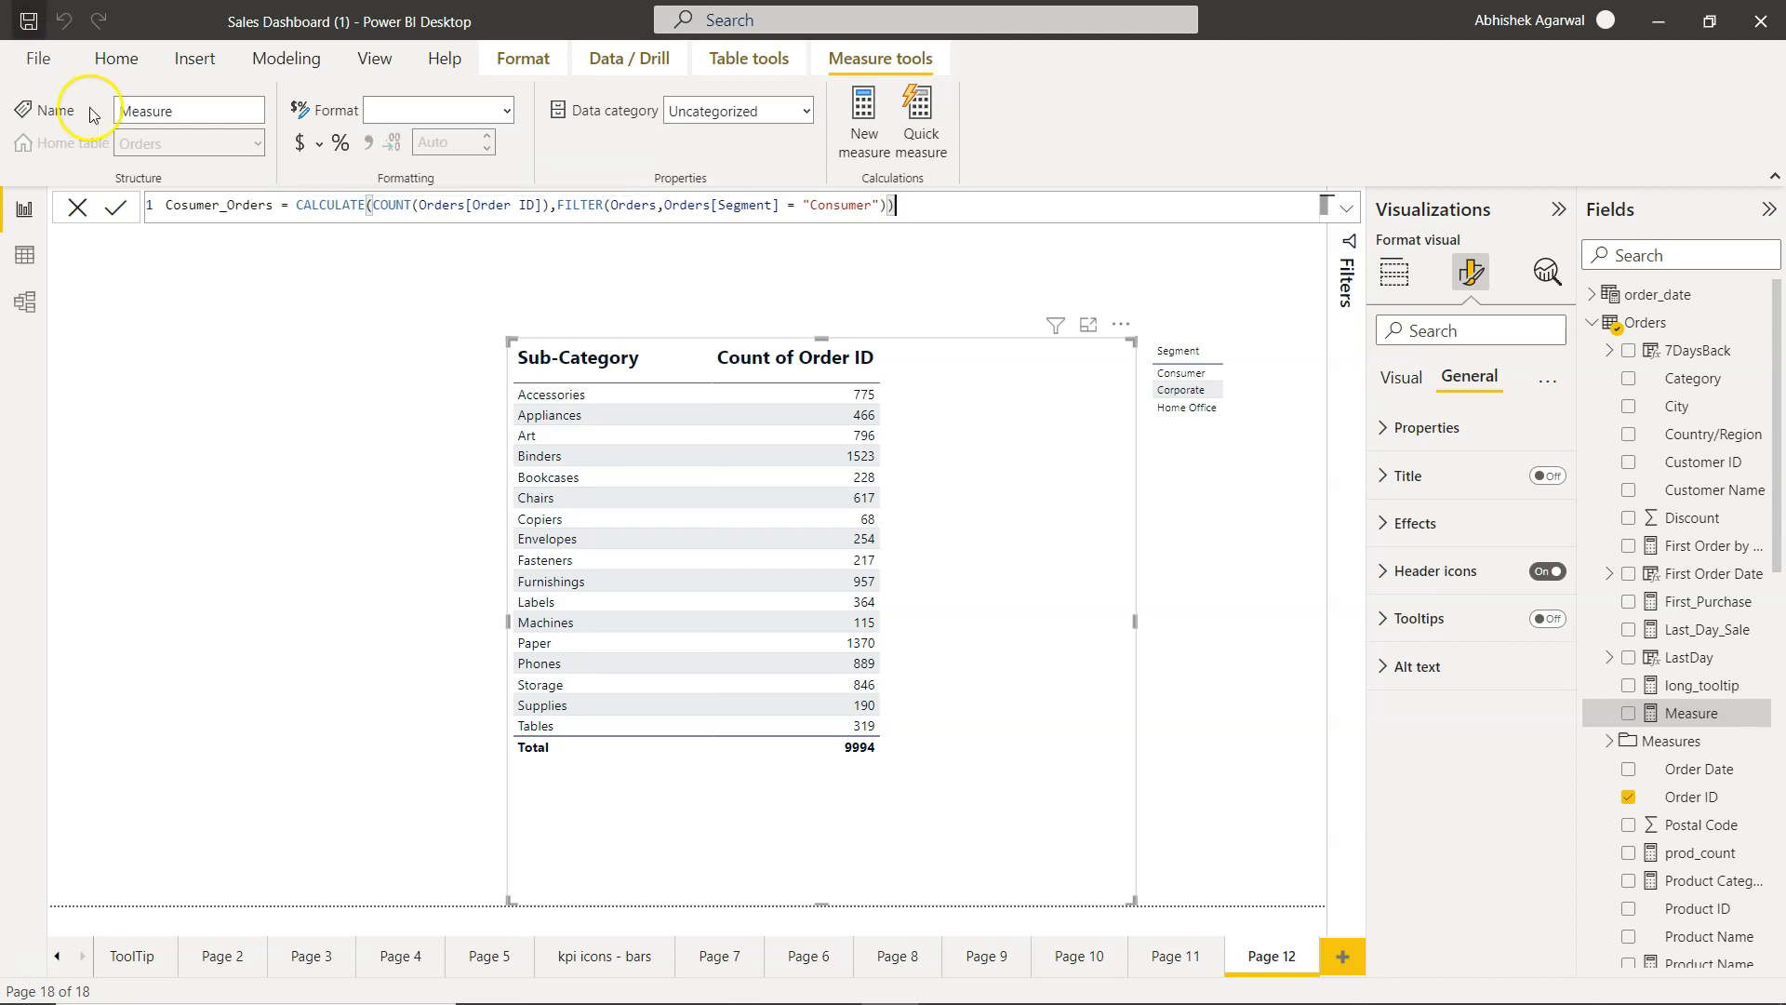
left_click(115, 210)
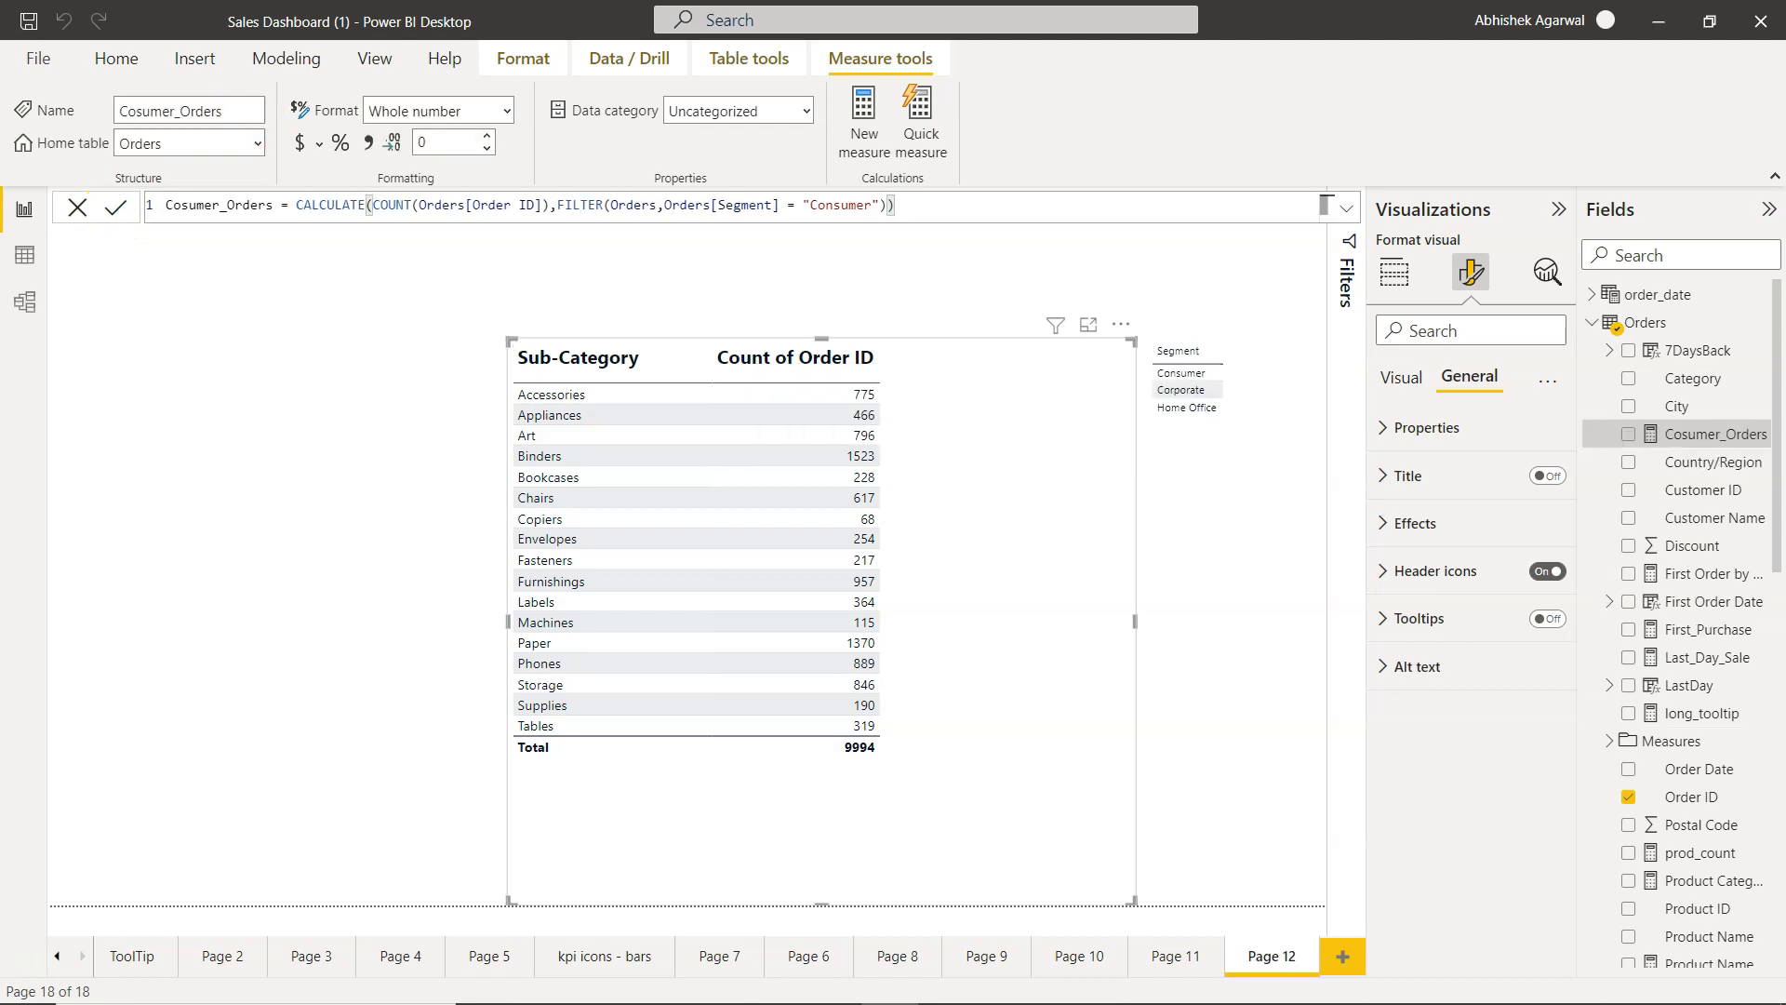
Add the Cosumer_Orders measure as a value column after Count of Order ID in the Sub-Category table.
left_click(1699, 439)
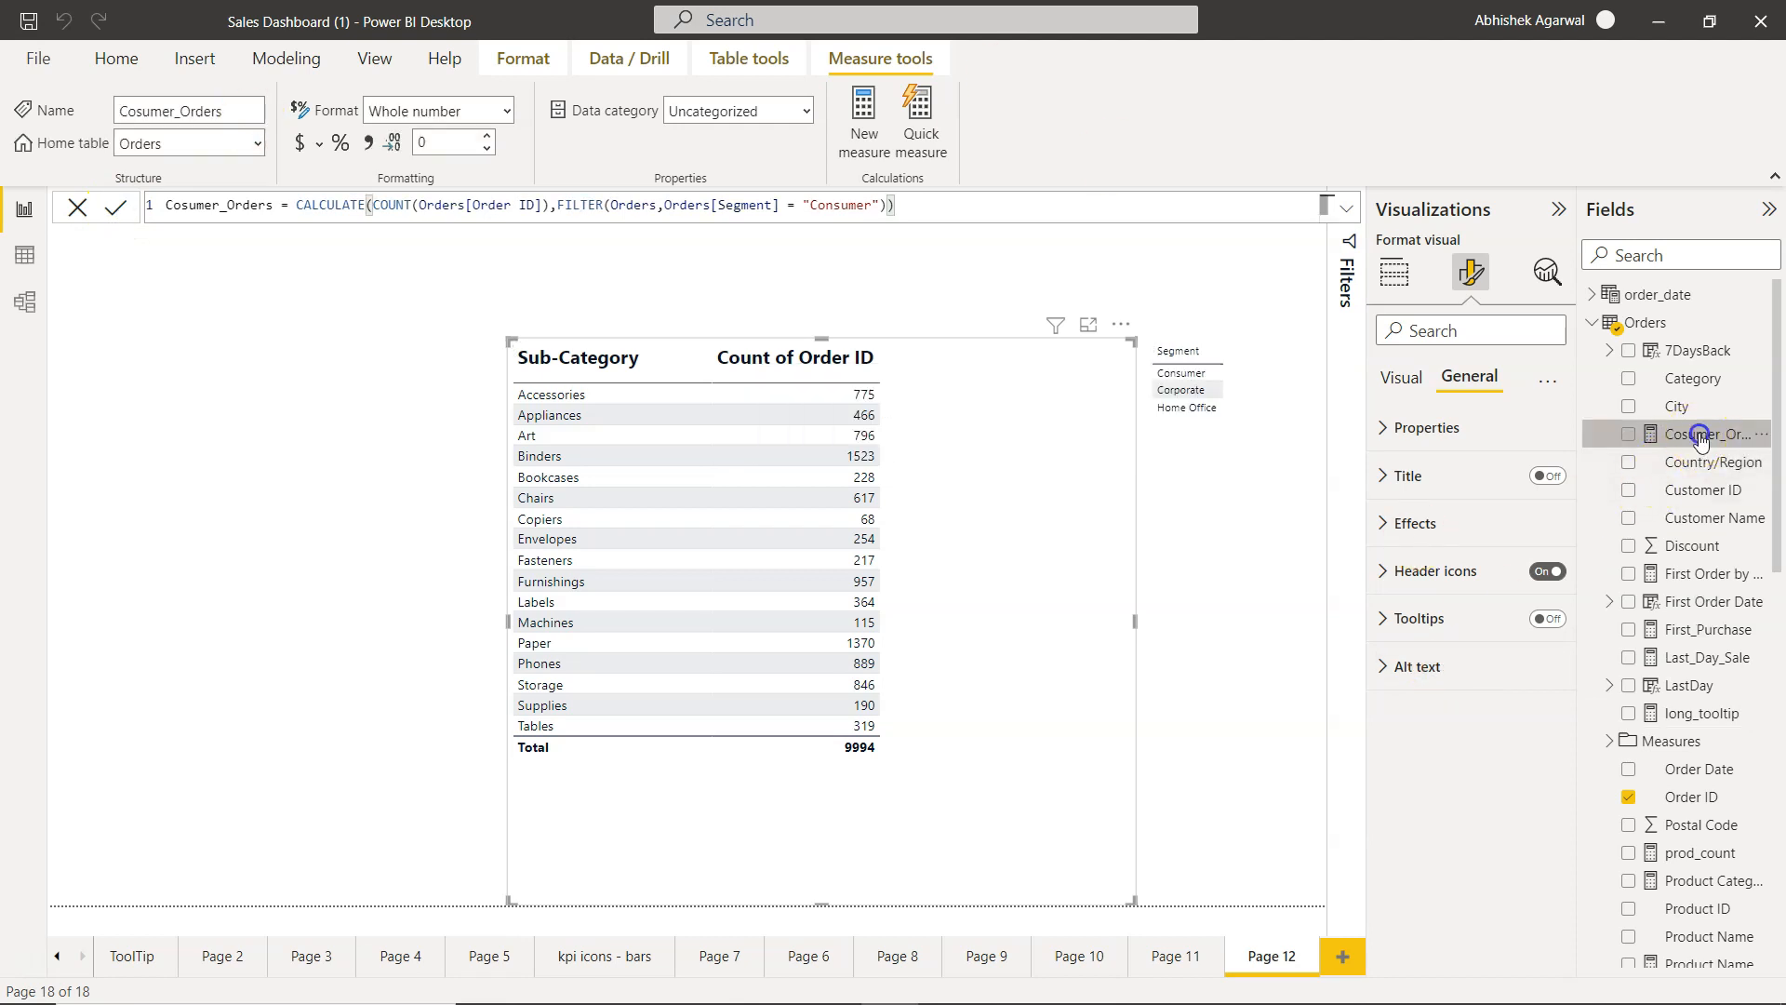
left_click(978, 580)
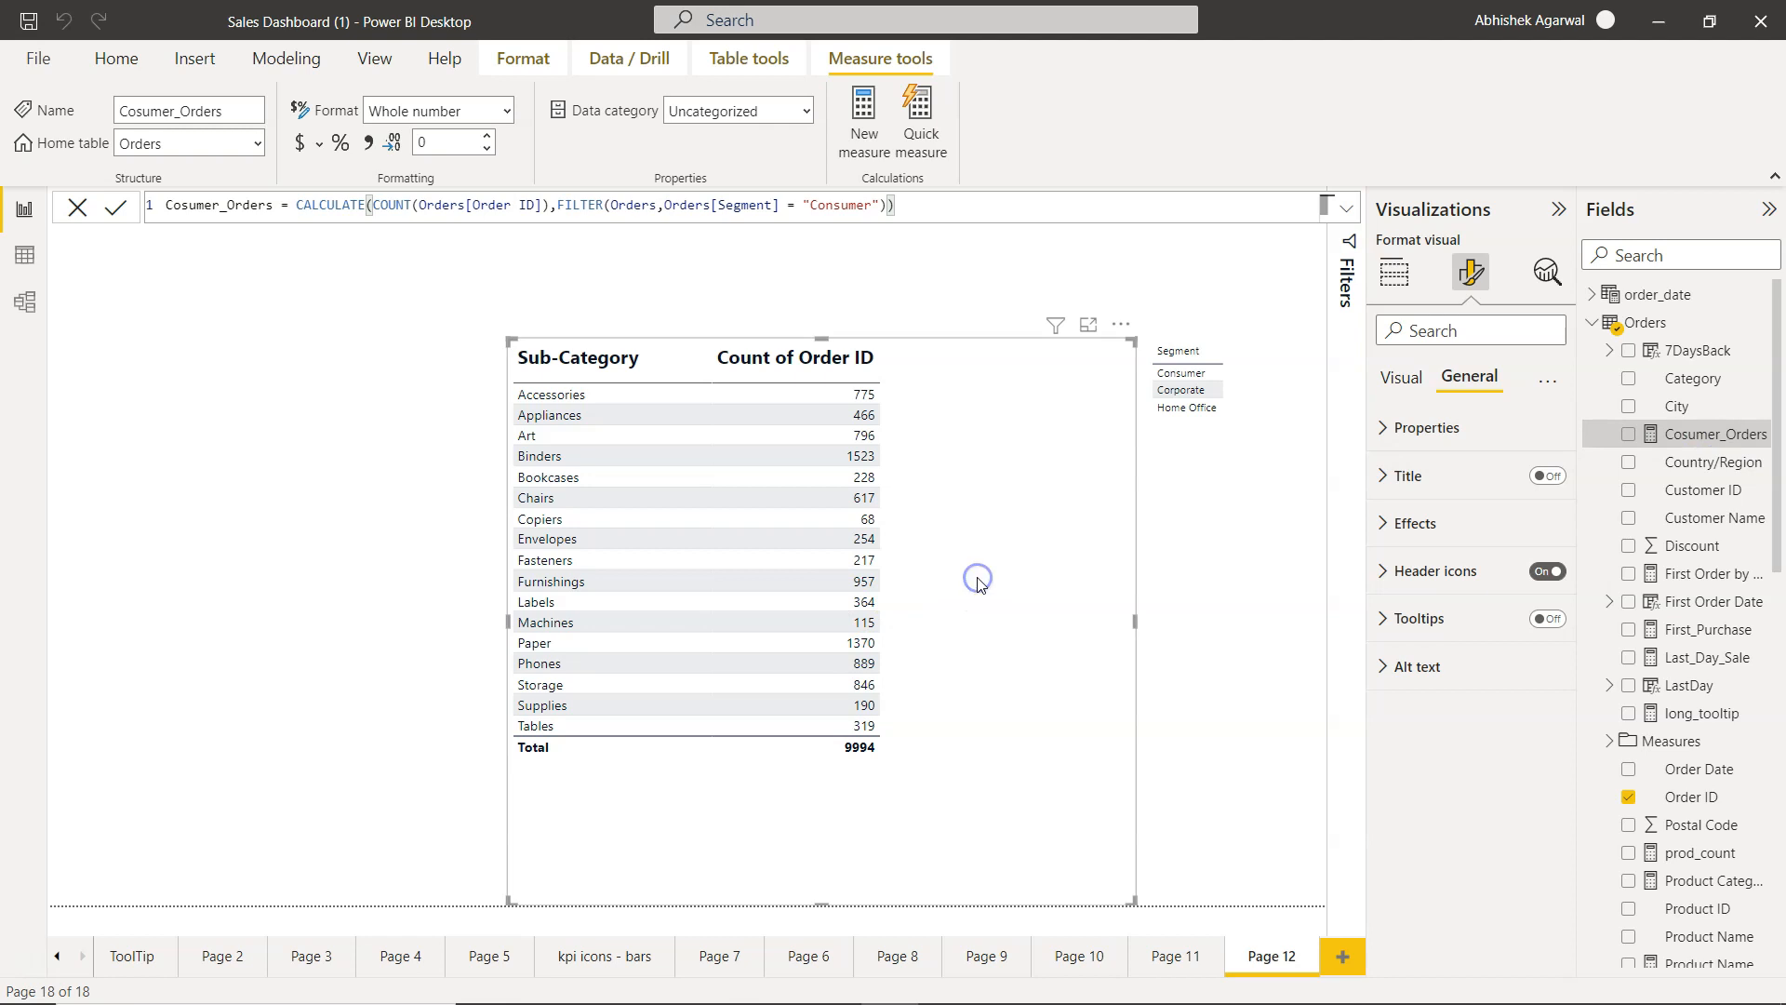
left_click(1394, 272)
left_click_drag(1742, 422, 1504, 653)
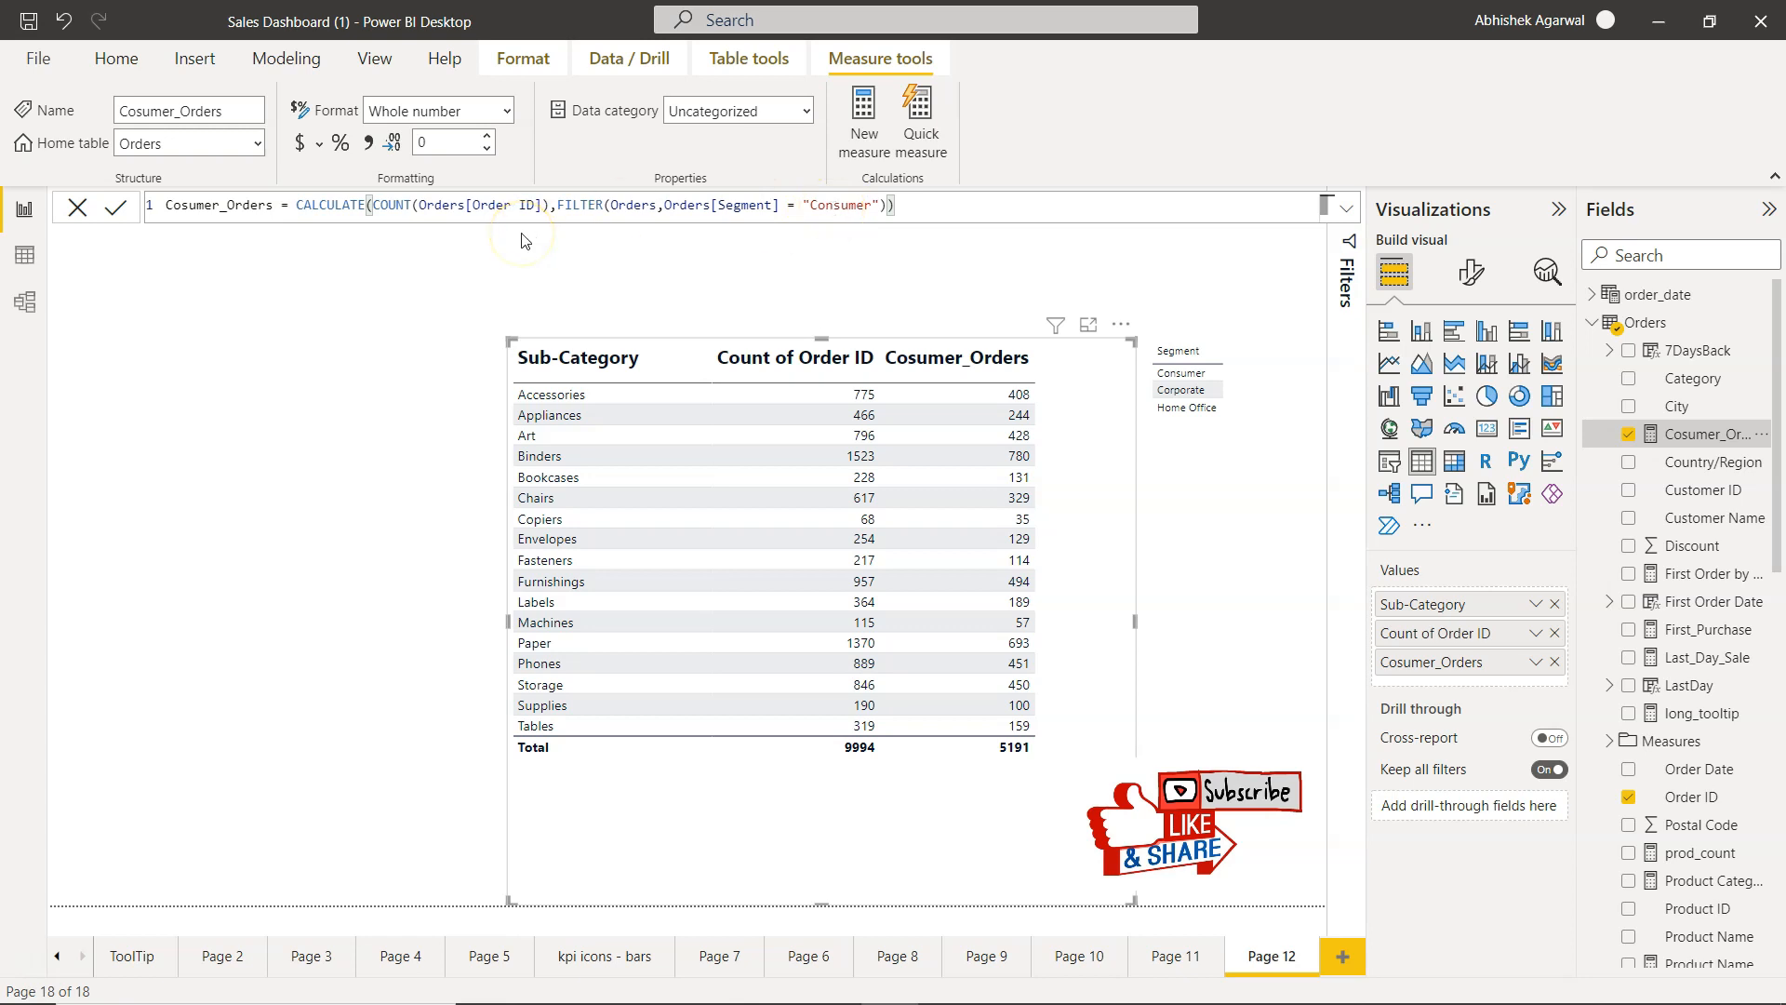
Replace the COUNT expression in the Cosumer_Orders measure with Sum(Orders[Sales]) and commit the formula.
left_click(548, 203)
key("shift+Left")
key("shift+Left")
key("shift+Left")
key("shift+Left")
key("shift+Left")
key("shift+Left")
key("shift+Left")
key("shift+Left")
key("shift+Left")
key("shift+Left")
key("shift+Left")
key("shift+Left")
key("shift+Left")
key("shift+Left")
key("shift+Left")
key("shift+Left")
key("shift+Left")
key("shift+Left")
key("shift+Left")
key("shift+Left")
key("shift+Left")
key("shift+Left")
key("shift+Left")
type("Su")
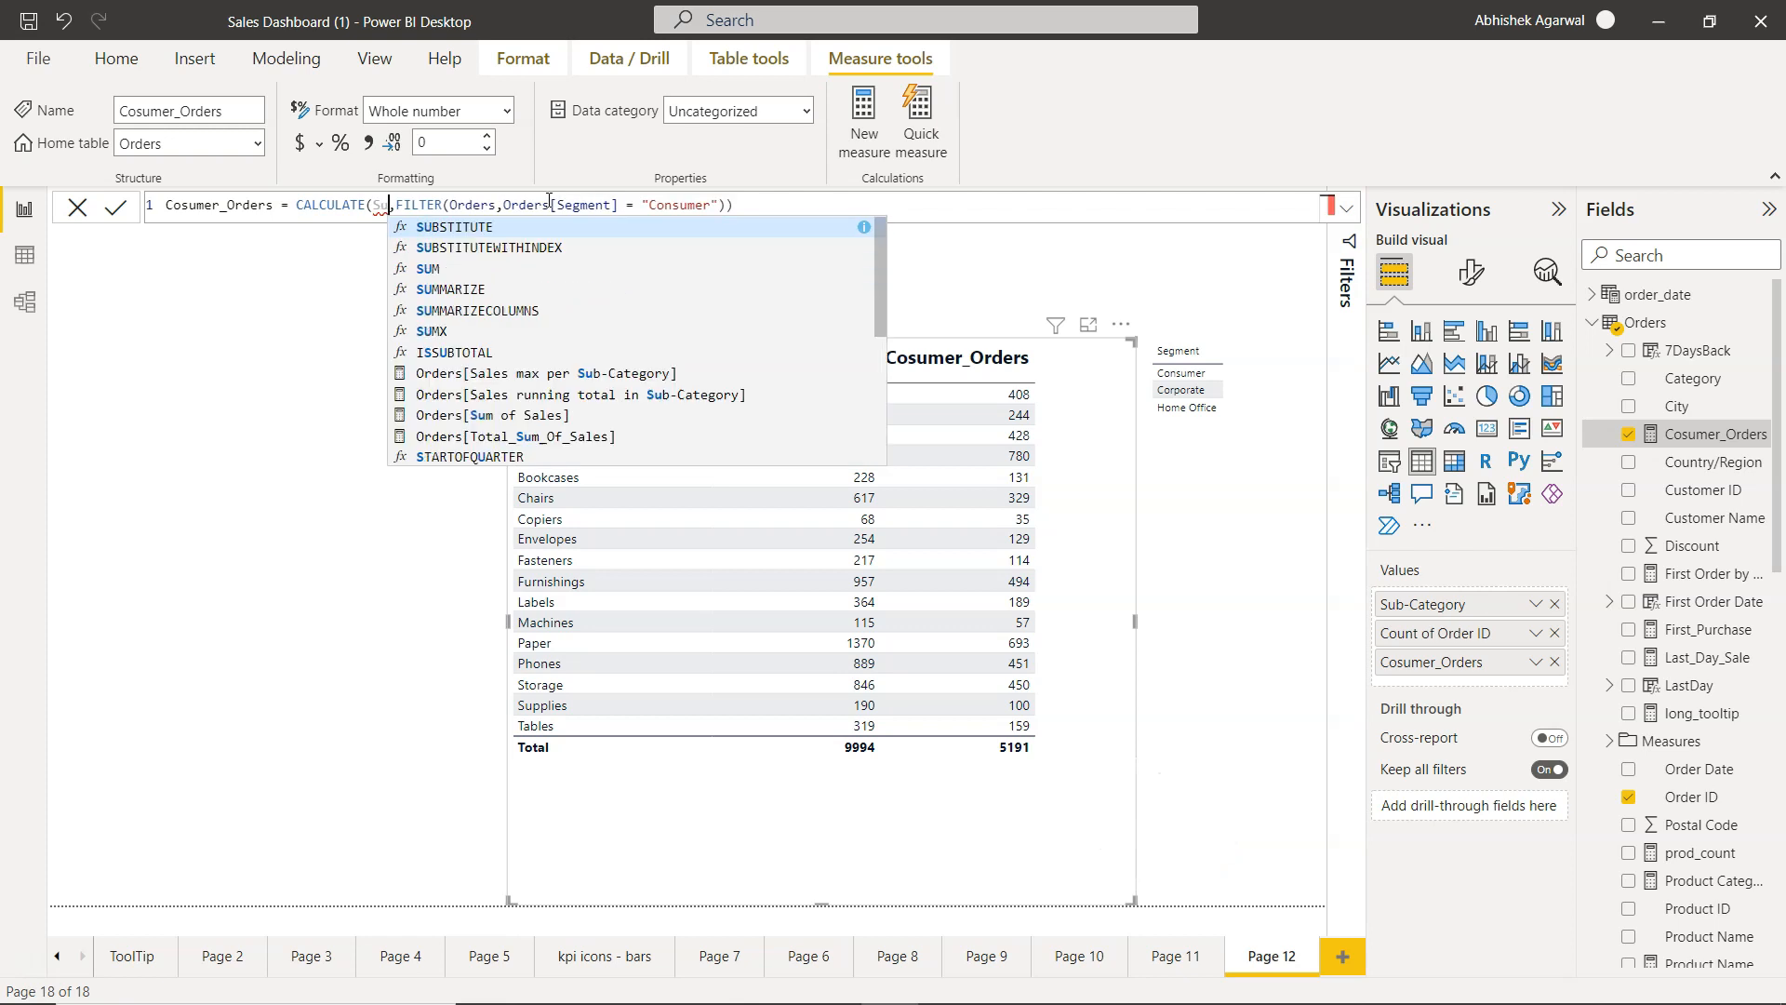
type("m(Orders[Sa")
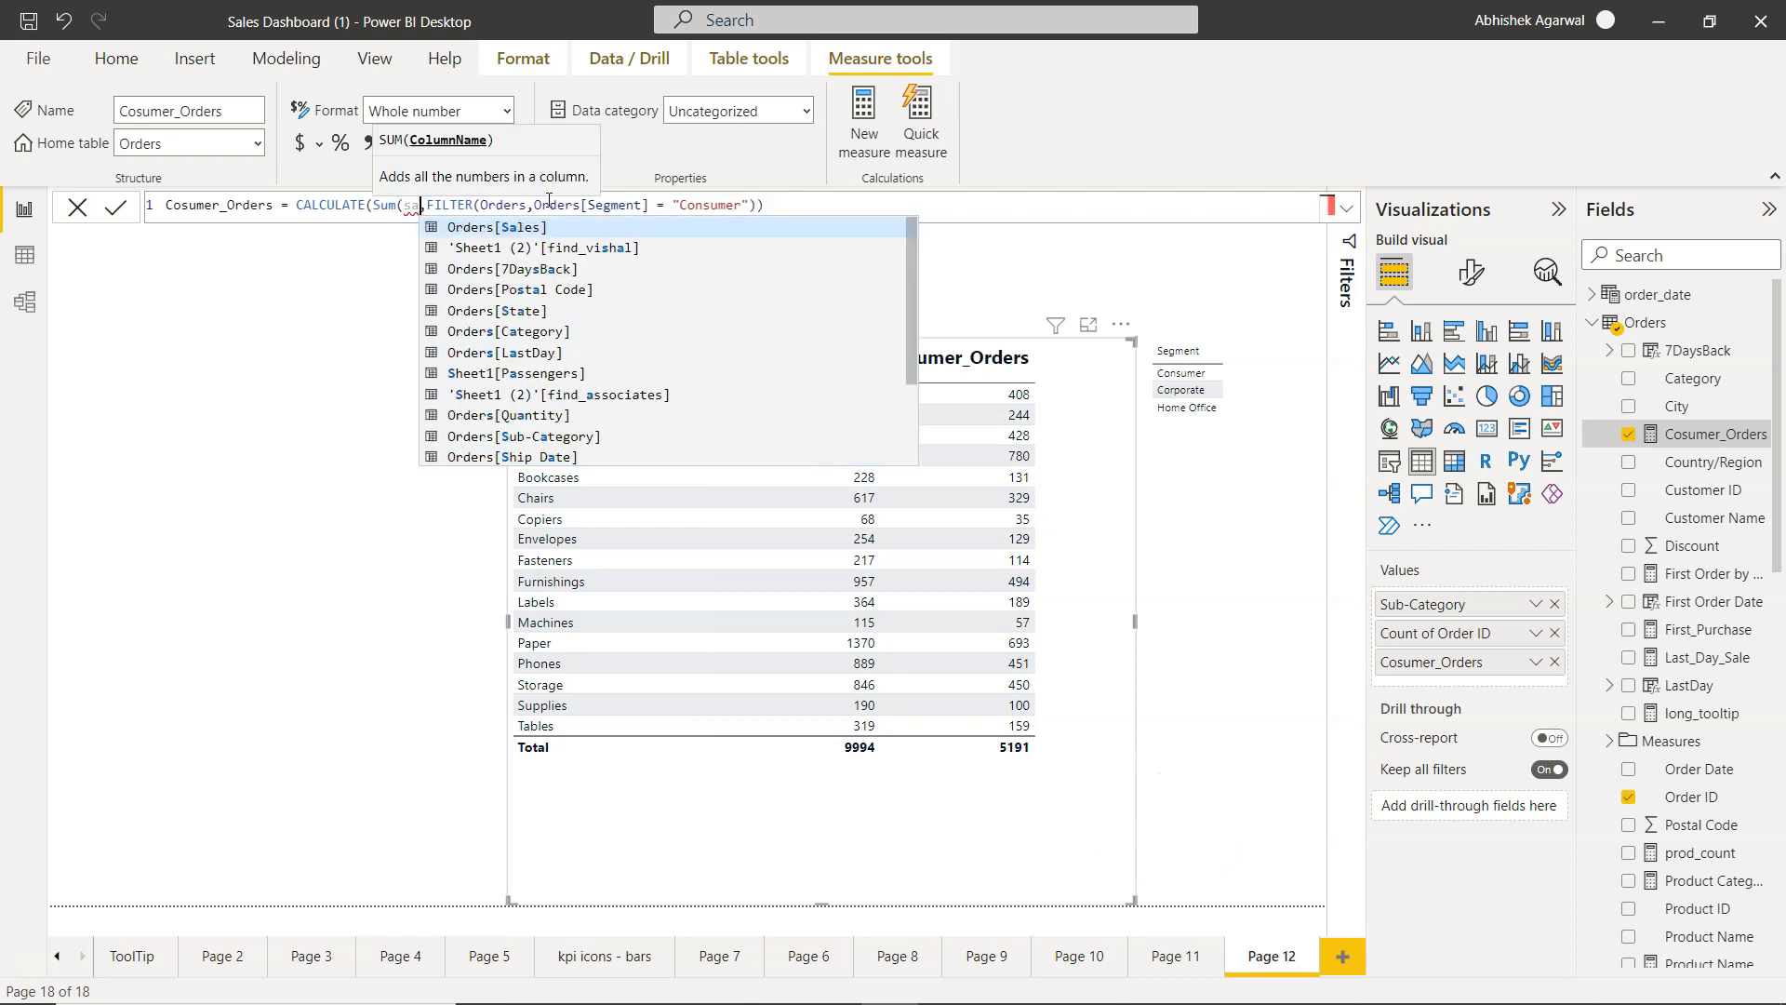
type("l")
key("Tab")
type(")")
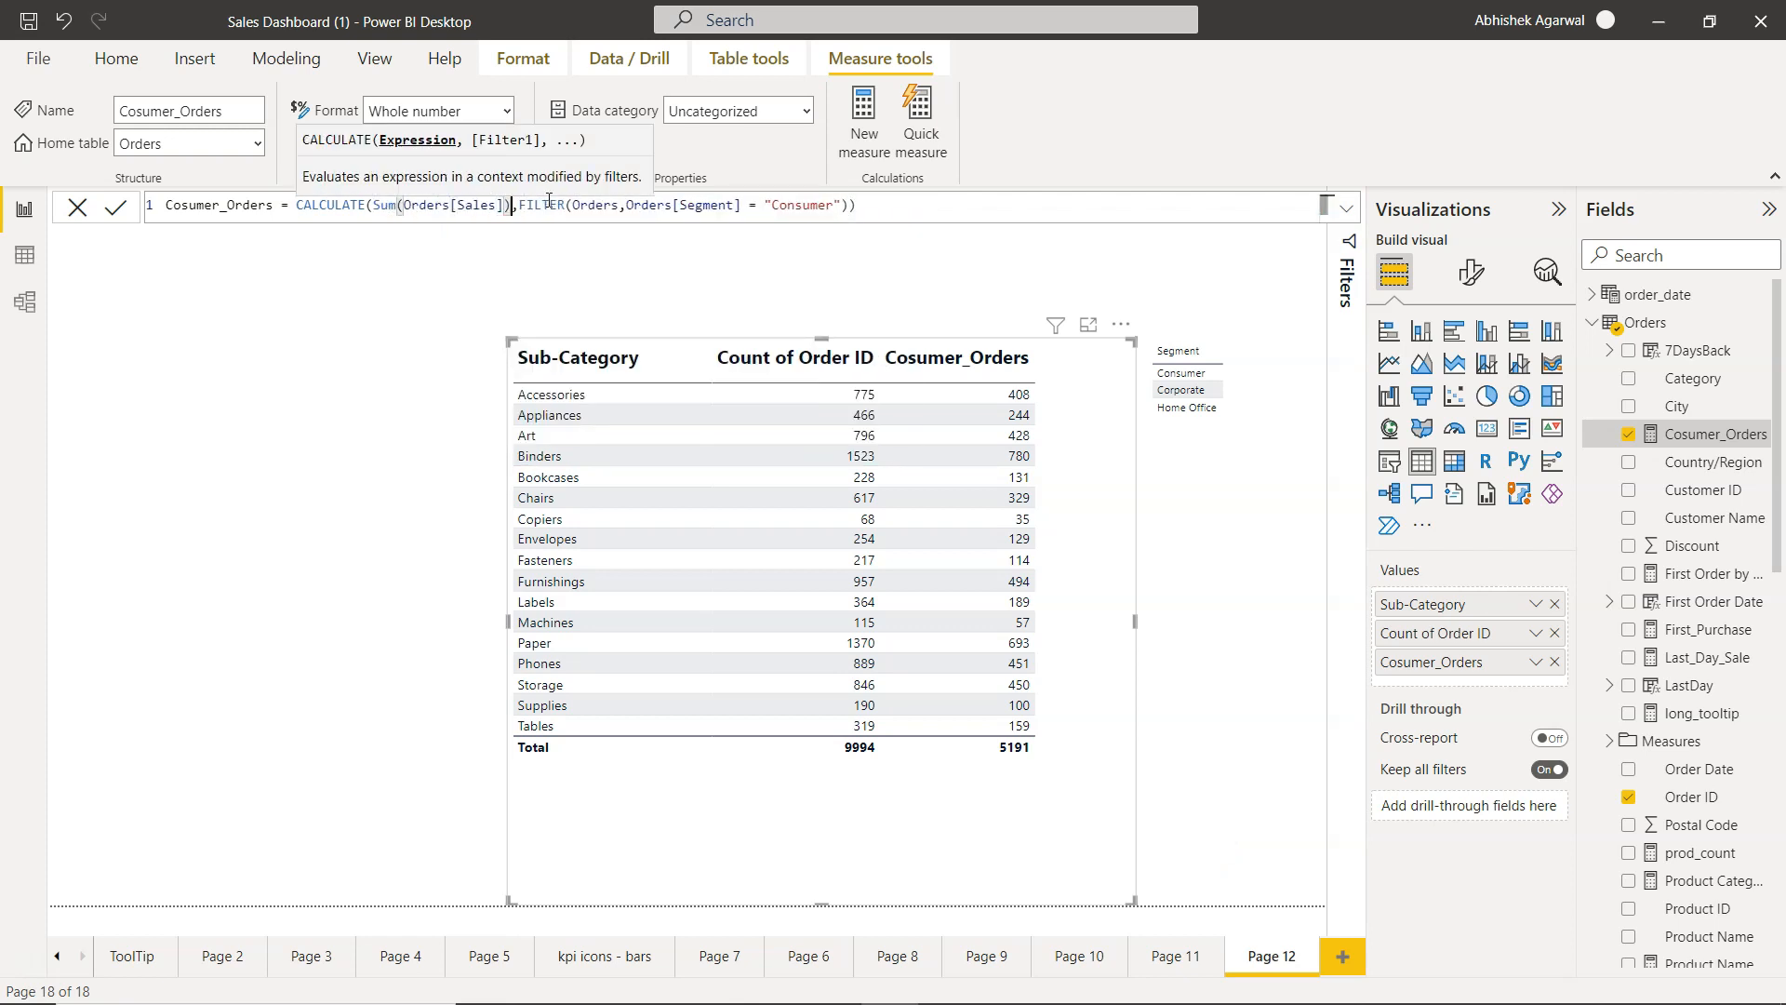
left_click(114, 209)
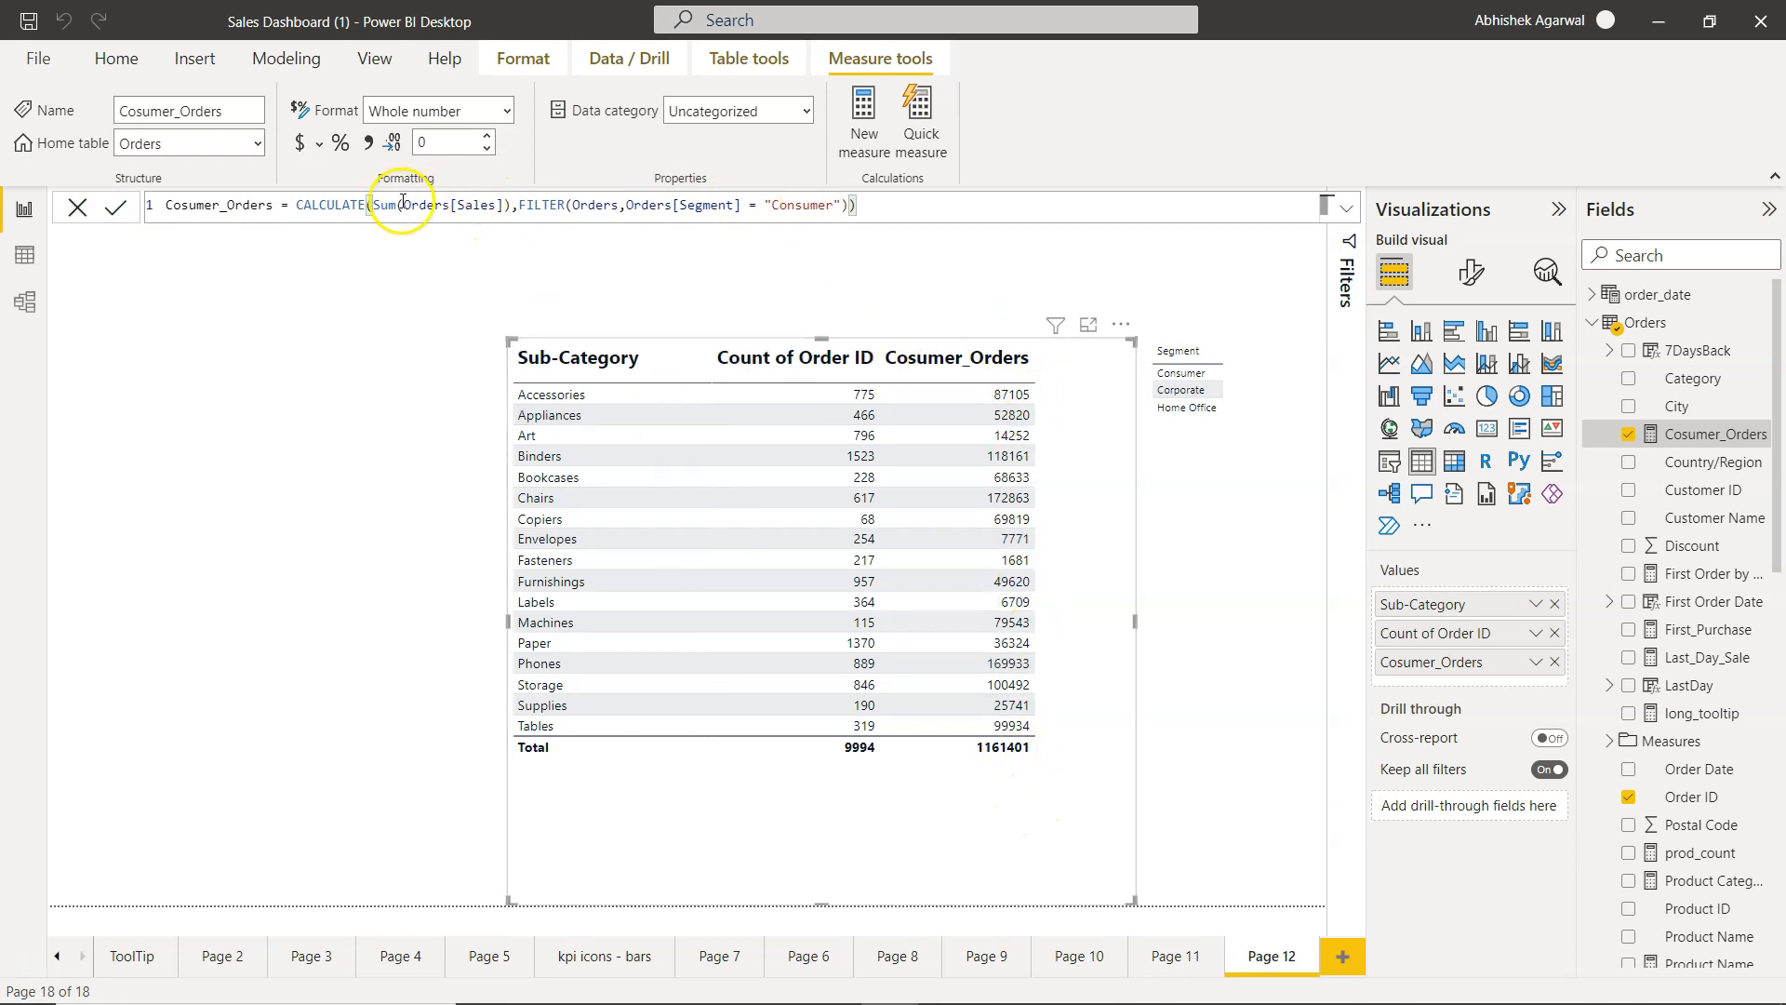
Change the measure's aggregation function over Orders[Sales] to AVERAGE and commit the formula.
left_click_drag(399, 203, 374, 203)
type("av")
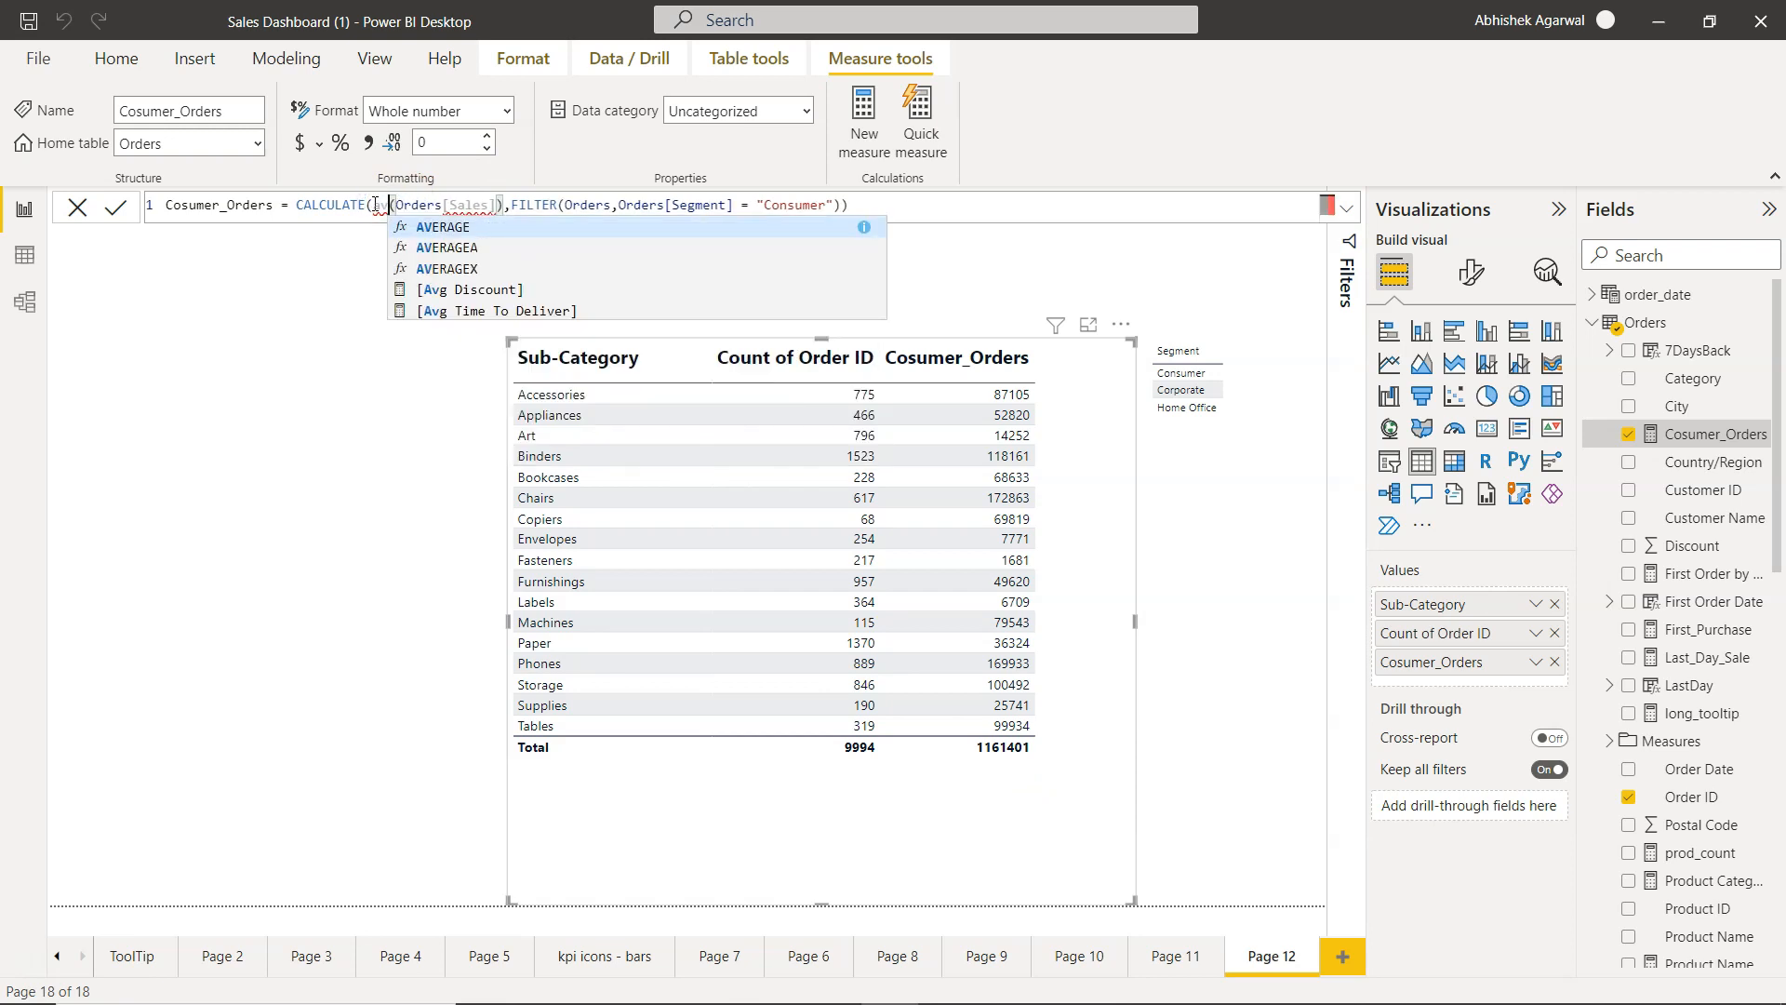
key("Tab")
left_click(346, 435)
left_click(115, 207)
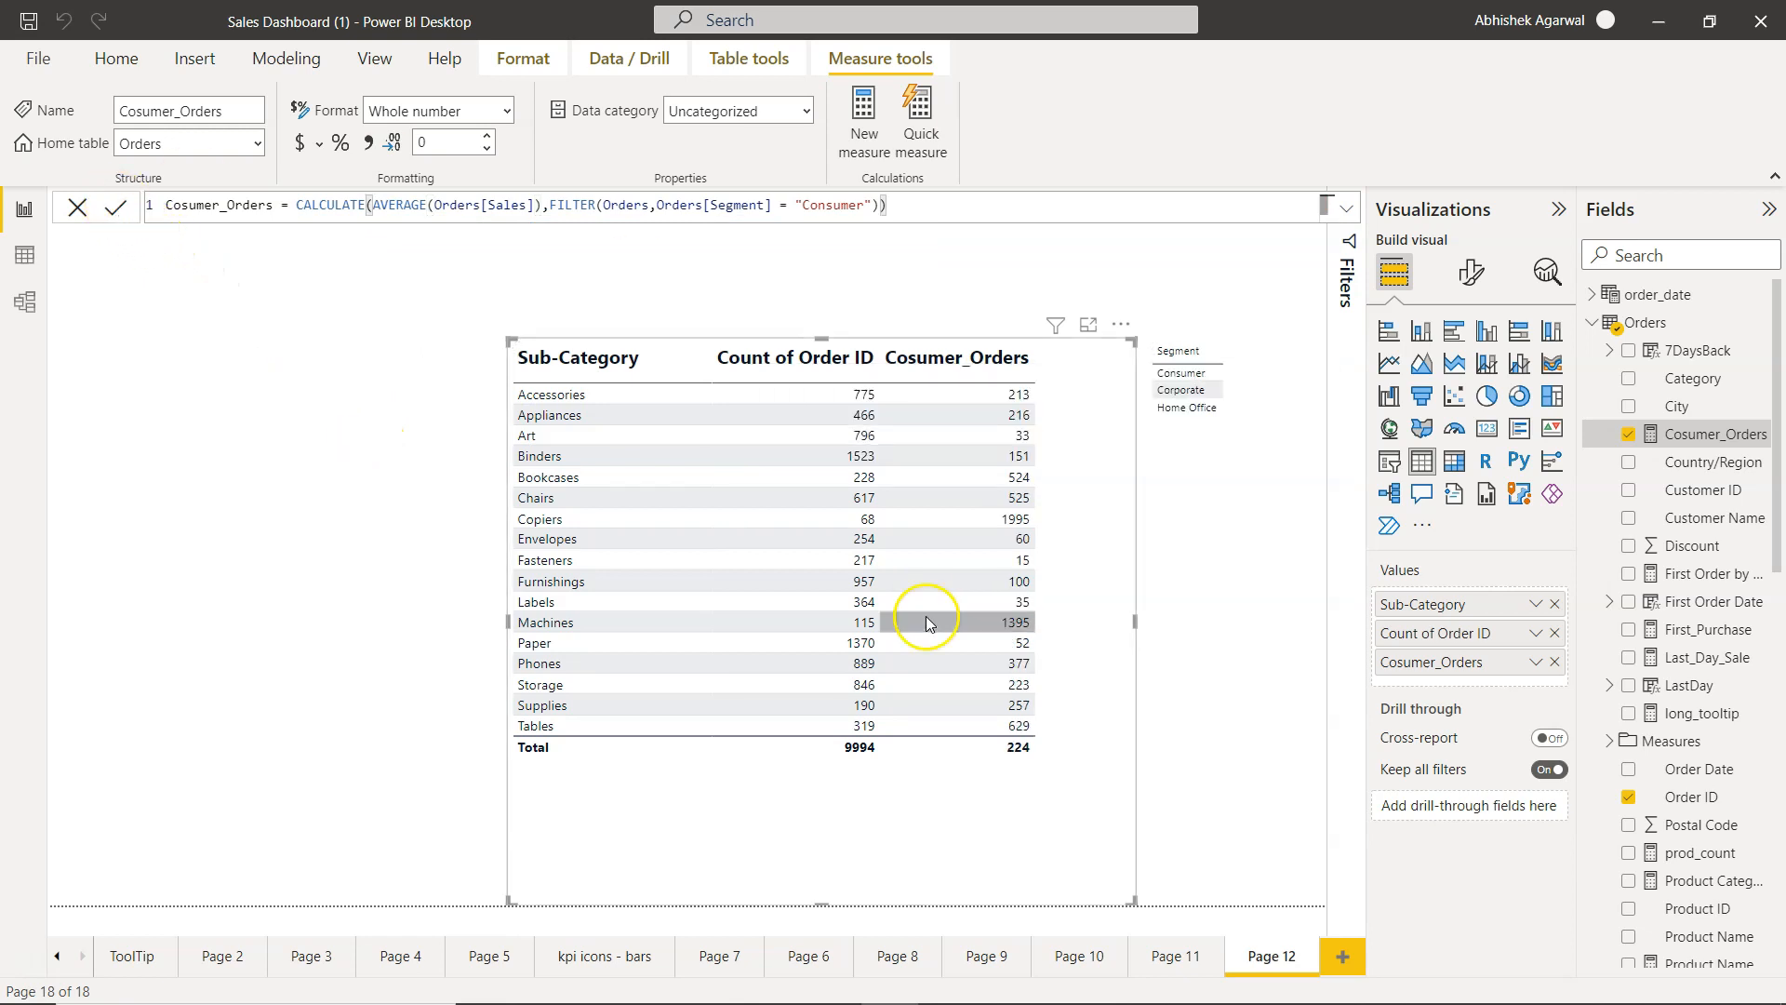